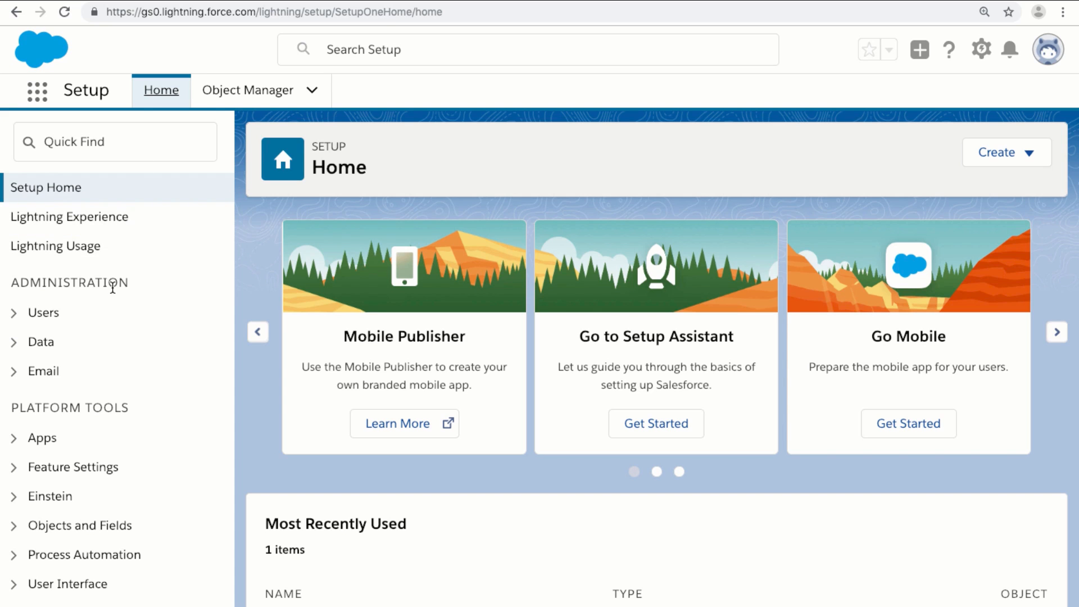
# Go to Process Automation > Flows in Setup and view the four existing flows
pyautogui.scroll(-3, 112, 286)
pyautogui.scroll(-3, 112, 286)
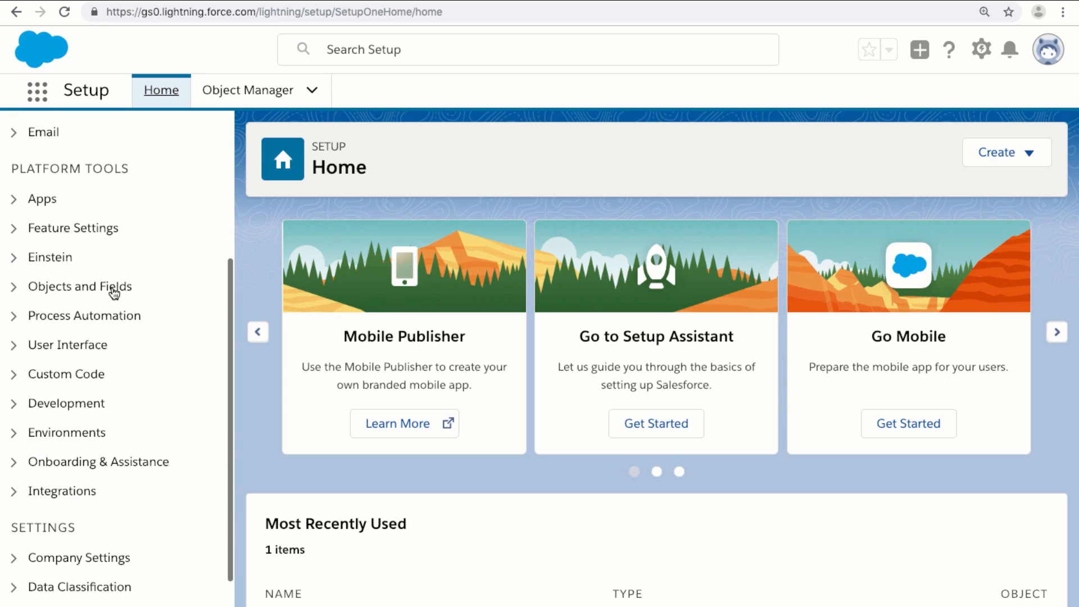
pyautogui.click(14, 318)
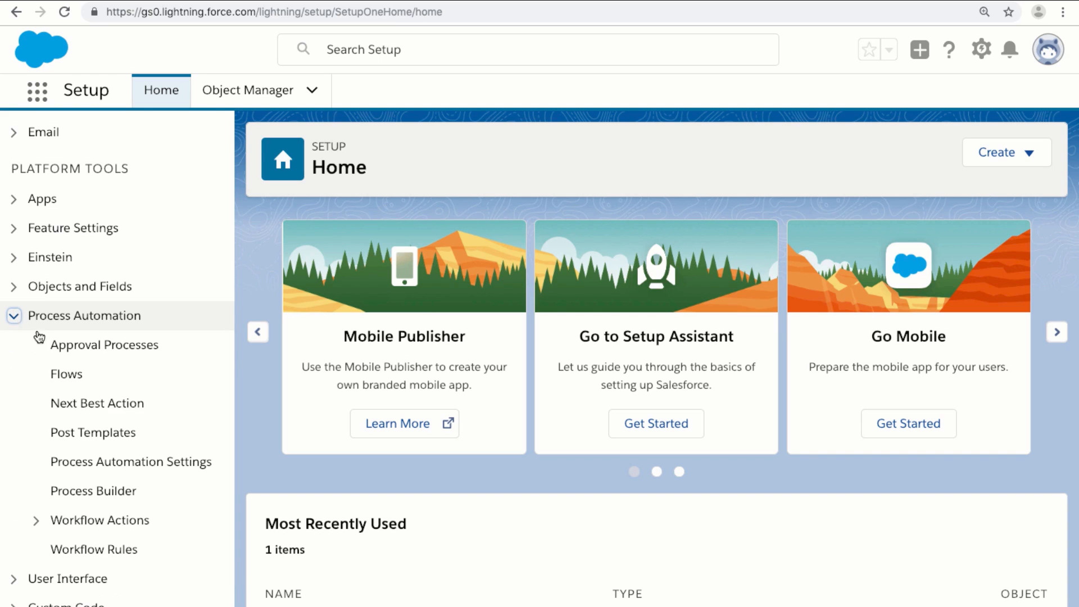
pyautogui.click(67, 374)
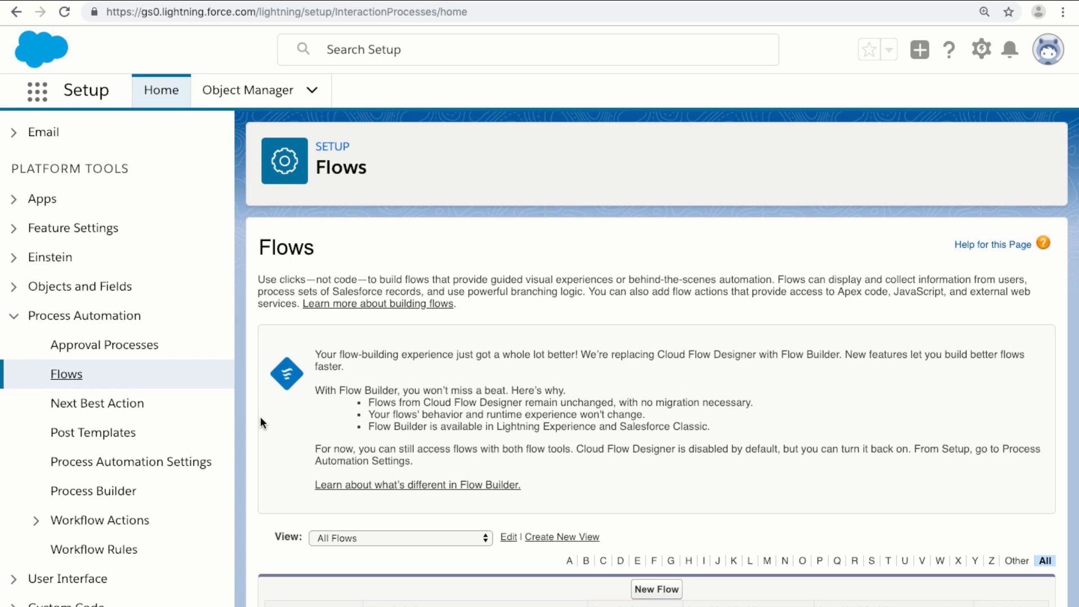
pyautogui.scroll(-2, 664, 440)
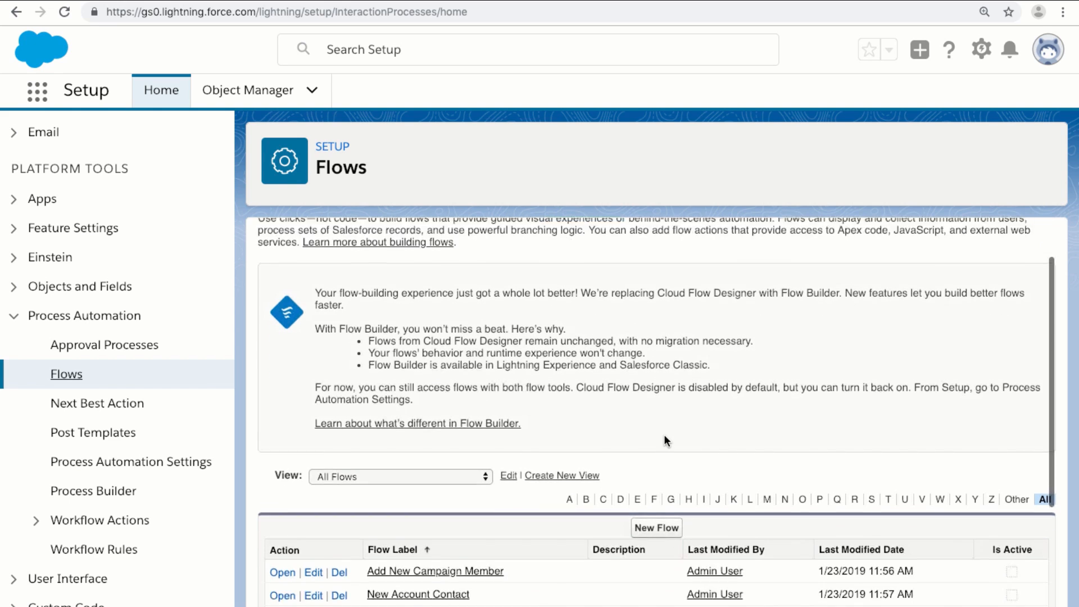
pyautogui.scroll(-1, 666, 441)
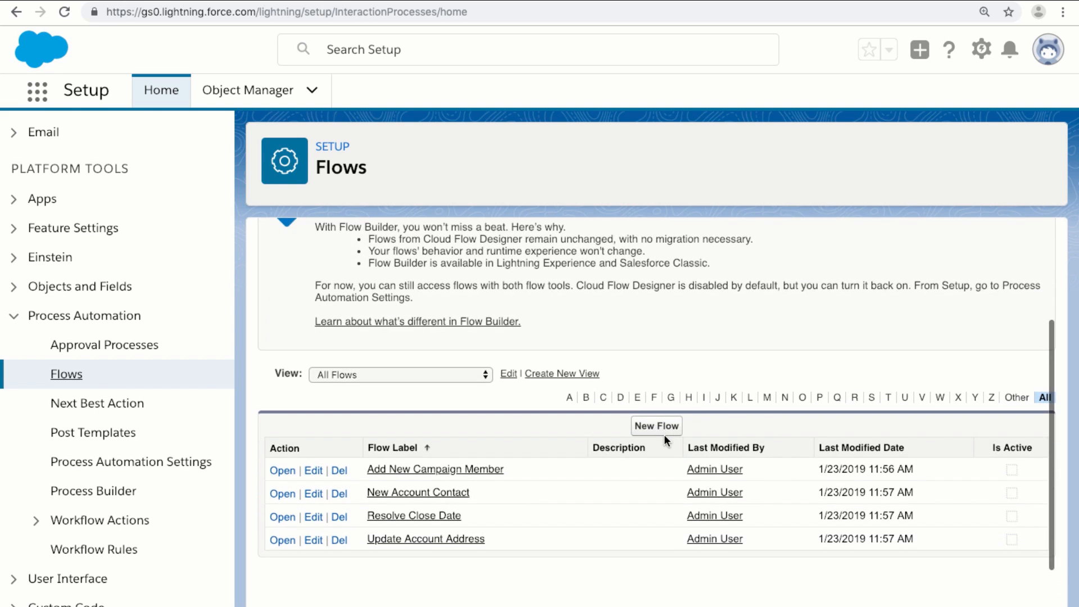
pyautogui.scroll(1, 664, 439)
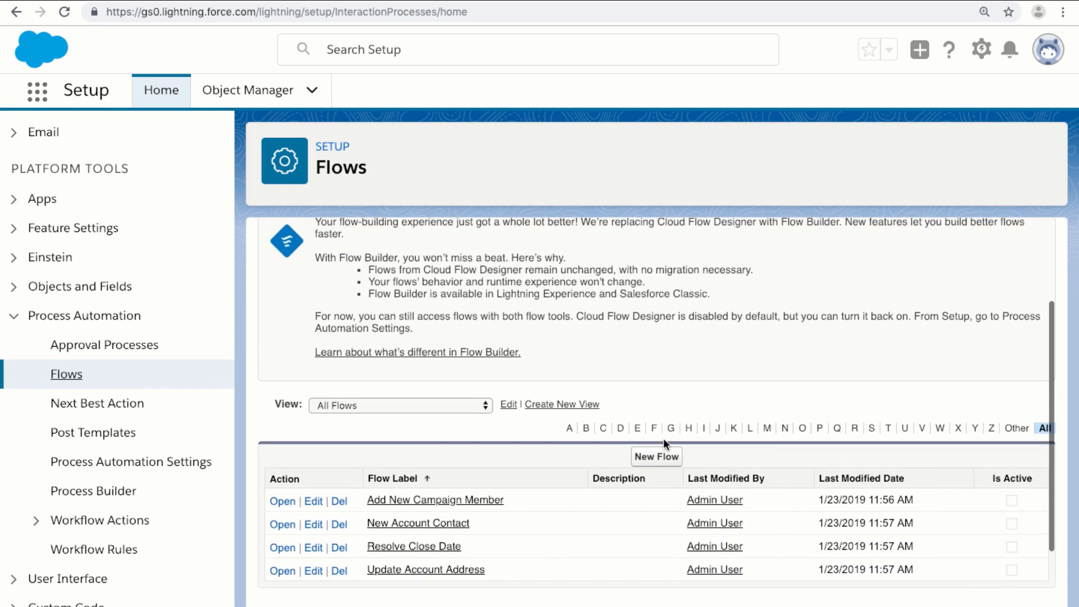
# Create a new flow, opening a blank Flow Builder canvas with only Start
pyautogui.click(657, 456)
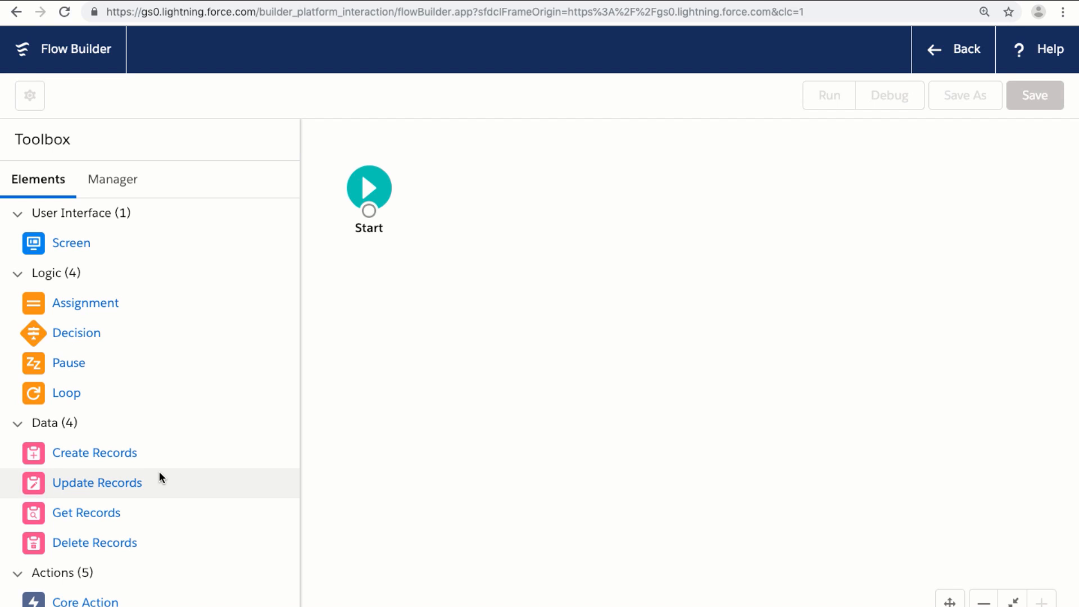
pyautogui.scroll(-3, 160, 471)
# Add a Core Action to the canvas and set it to Send Email
pyautogui.moveTo(86, 529); pyautogui.dragTo(468, 303)
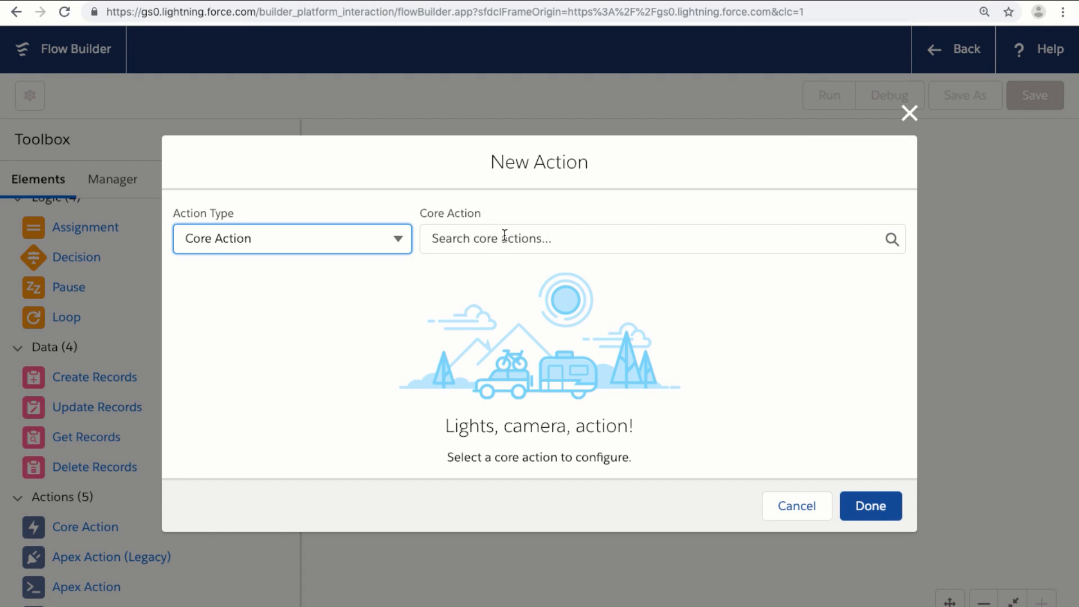
pyautogui.click(504, 237)
pyautogui.write('send')
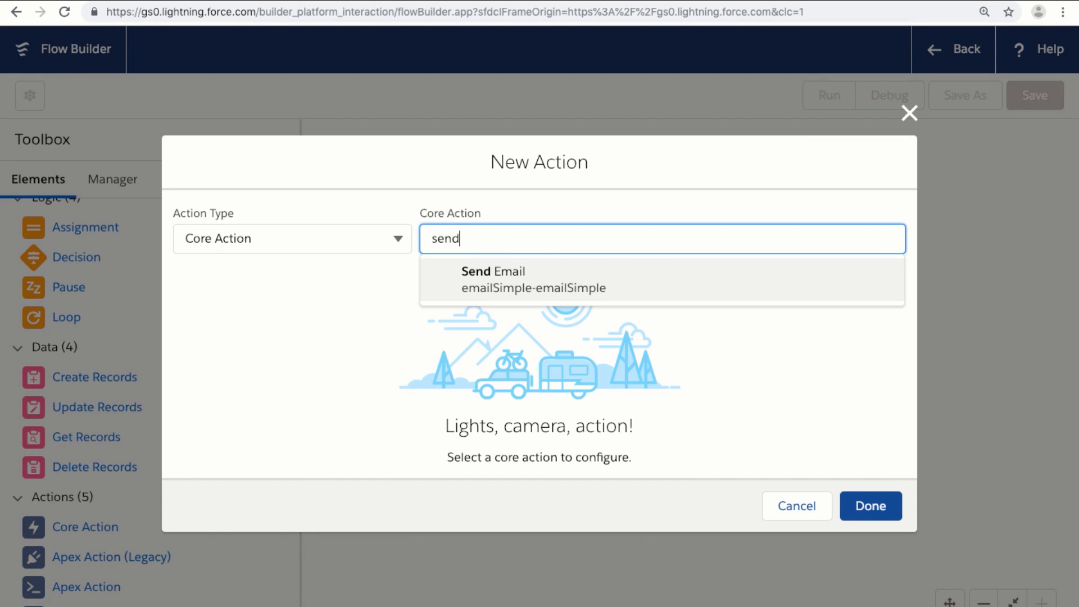
pyautogui.click(571, 280)
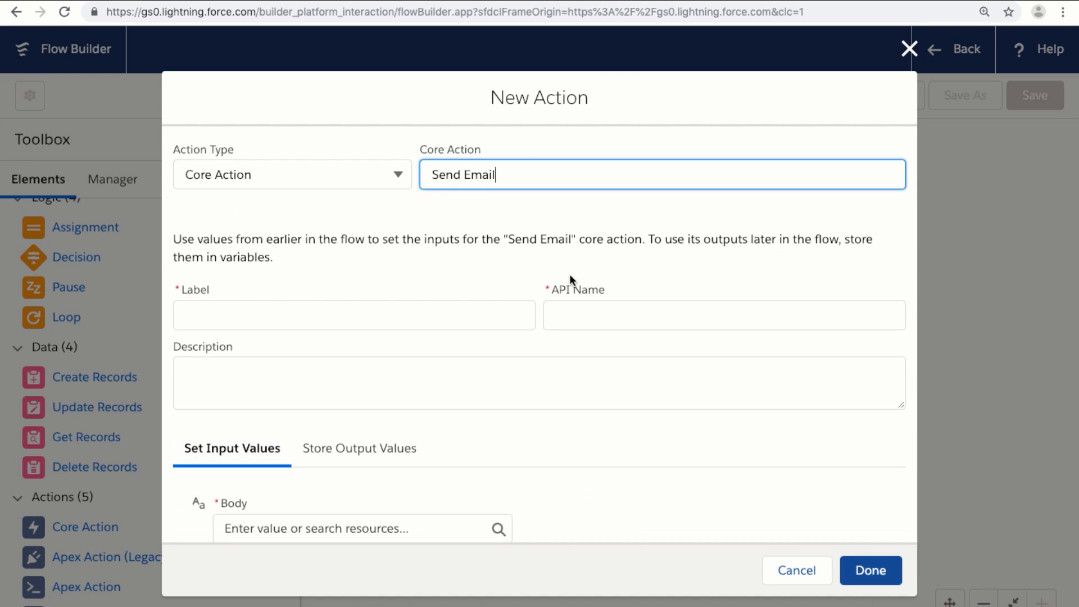
pyautogui.click(458, 303)
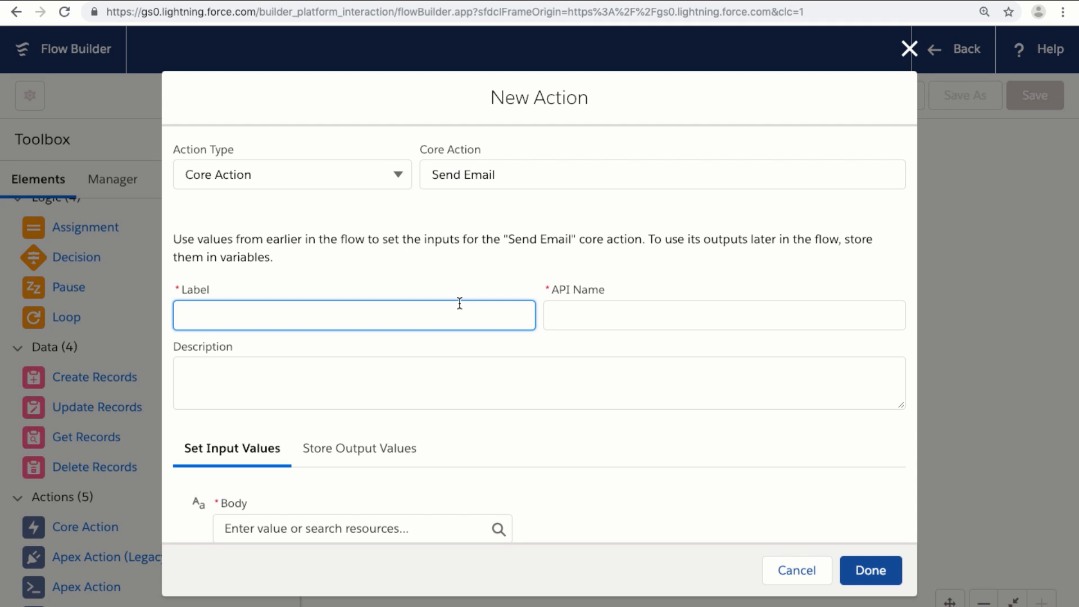
# Label the action 'Send an Email to myself' with description 'This is from Lesson 1A of the Flow tutorial.'
pyautogui.write('Send an Email to myself')
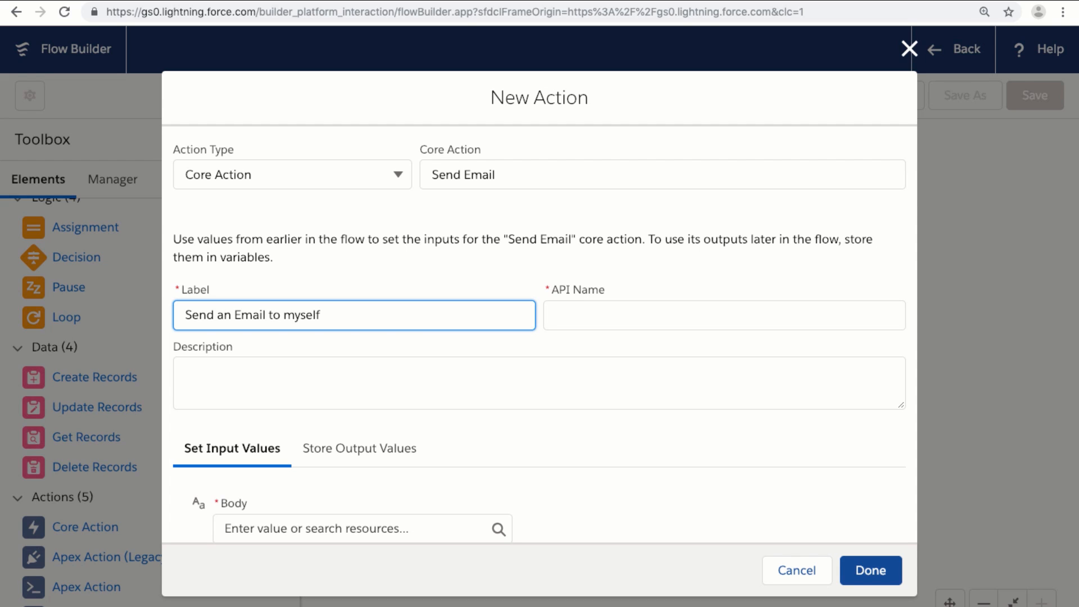
pyautogui.press('Tab')
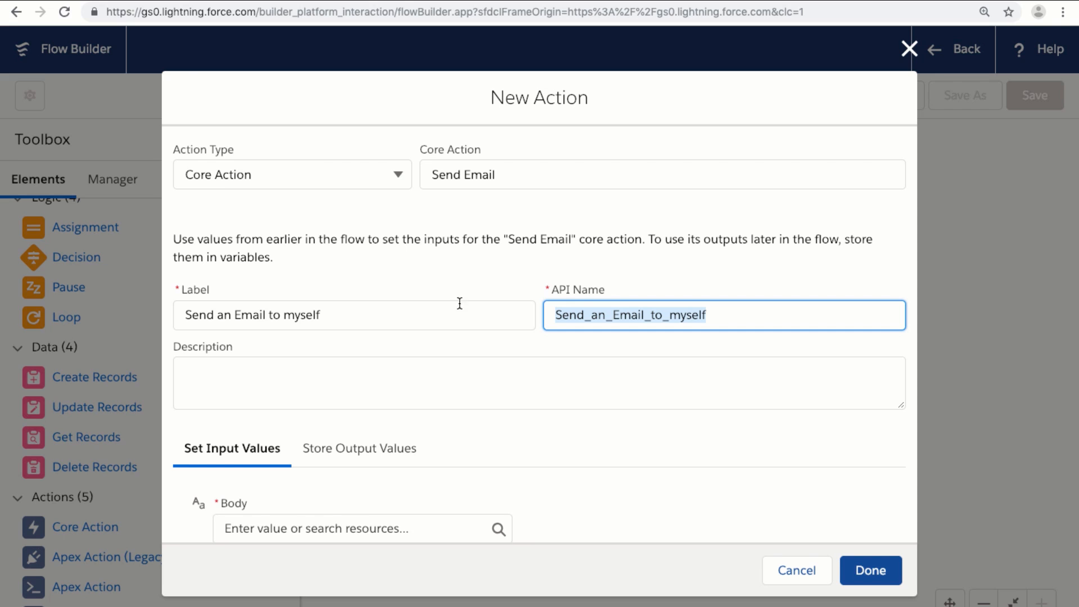
pyautogui.scroll(-3, 513, 347)
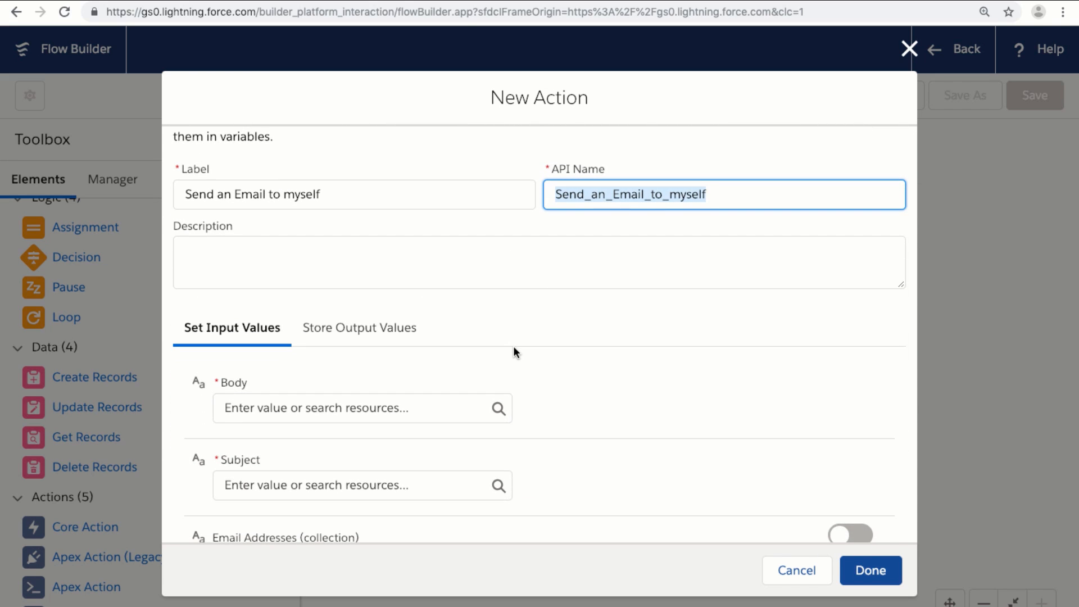
pyautogui.click(398, 270)
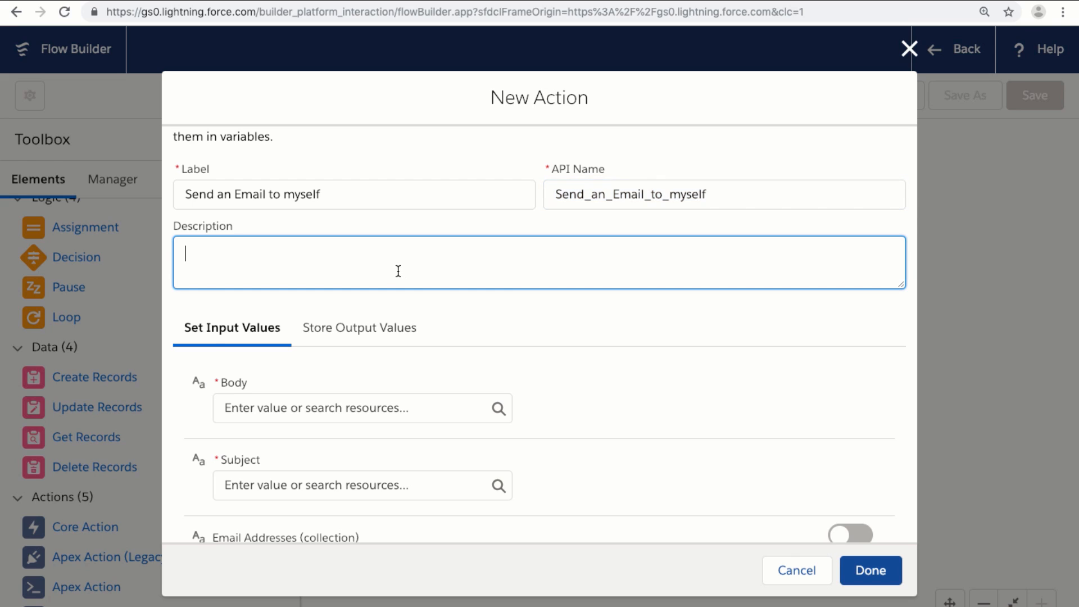
pyautogui.write('This is from Lesson 1')
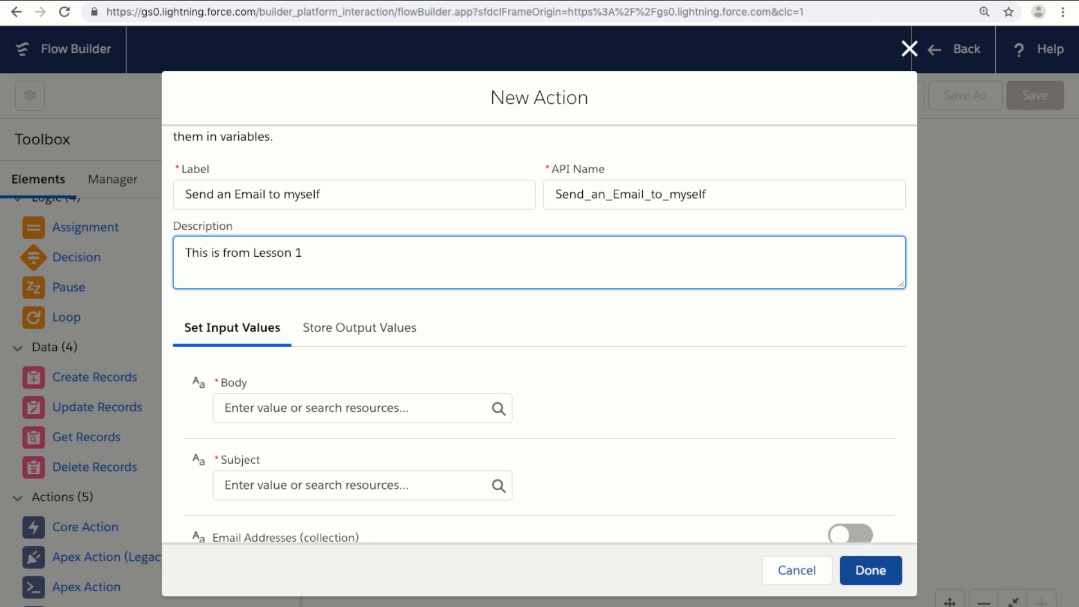
pyautogui.write('A of the Flow tutorial')
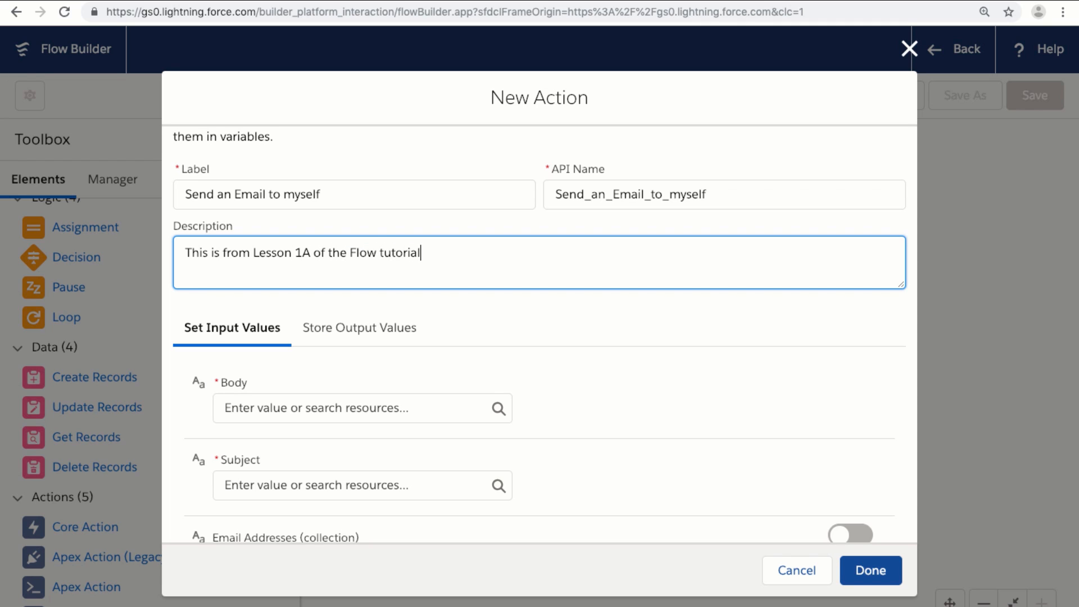
pyautogui.write('.')
pyautogui.scroll(-3, 495, 326)
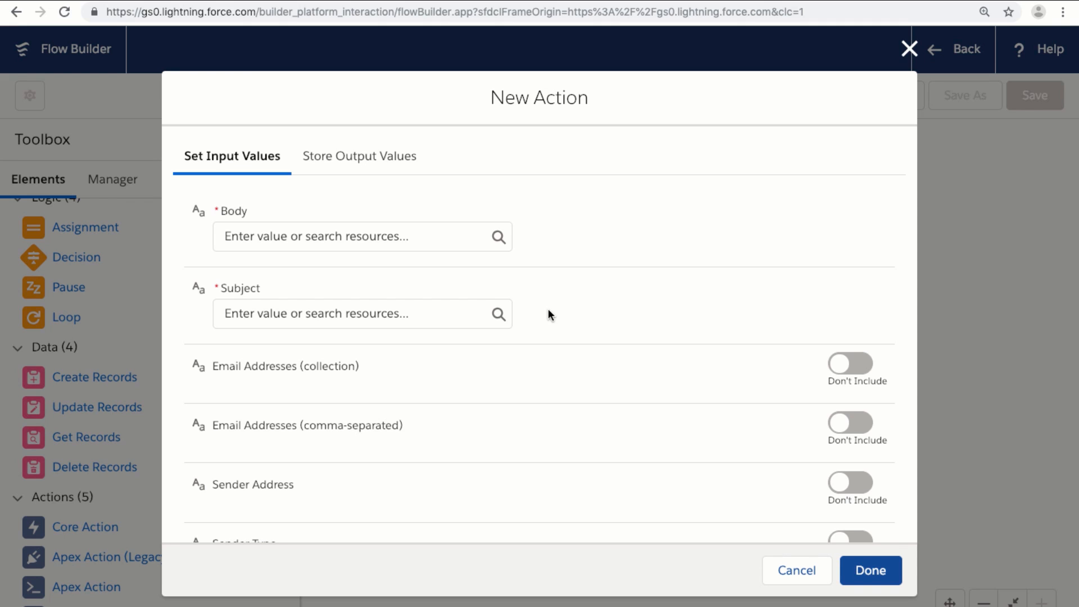
pyautogui.click(332, 177)
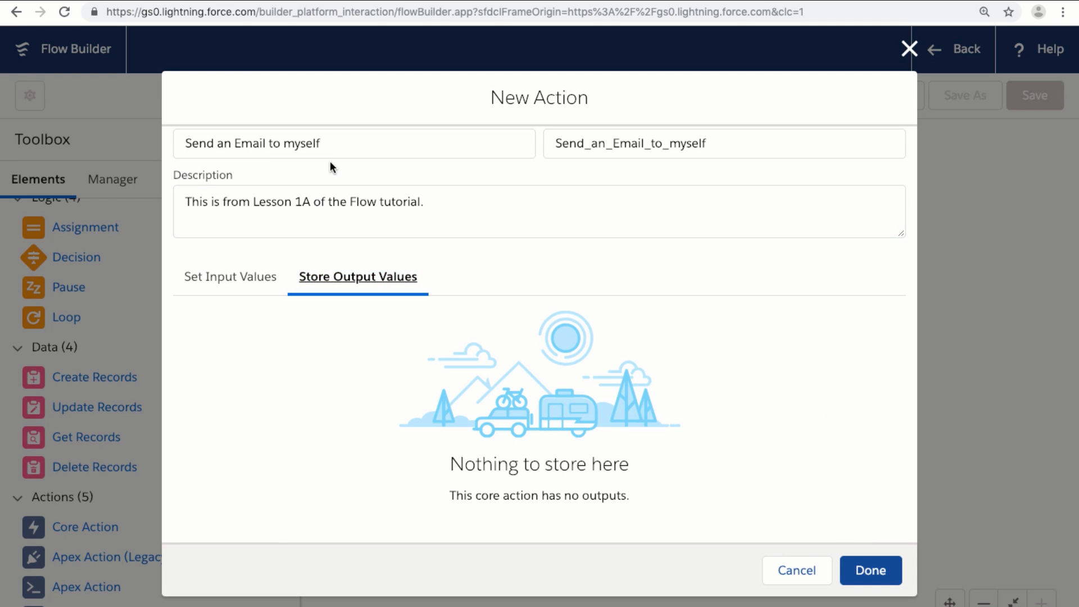
pyautogui.click(259, 281)
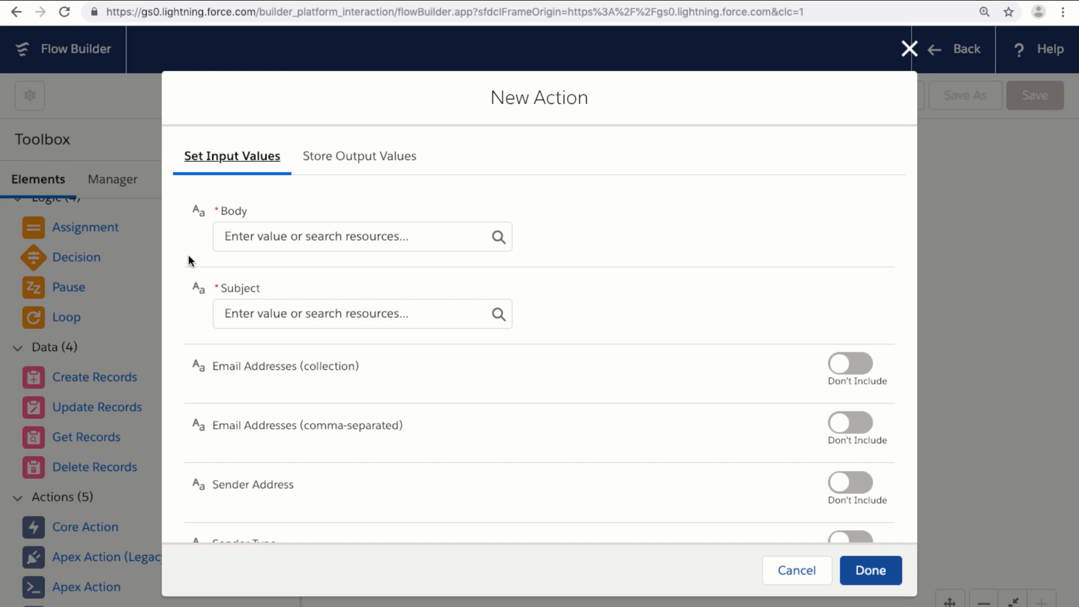
# Open the resource picker for the email's Body input
pyautogui.click(267, 231)
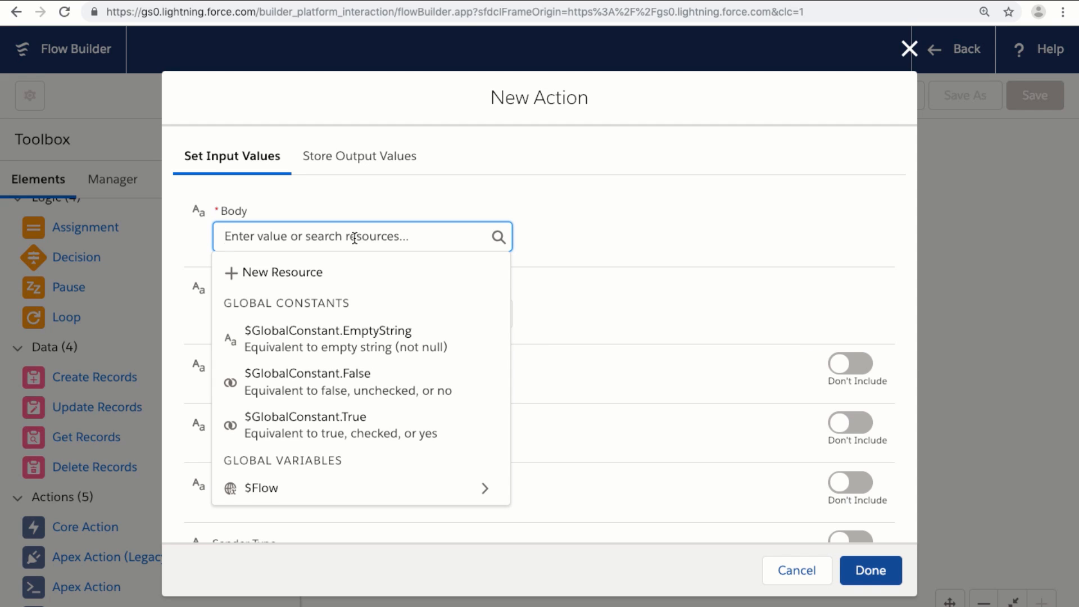
# Set body 'This is the body of the email' and subject 'This is the subject line of email'
pyautogui.write('This is the ')
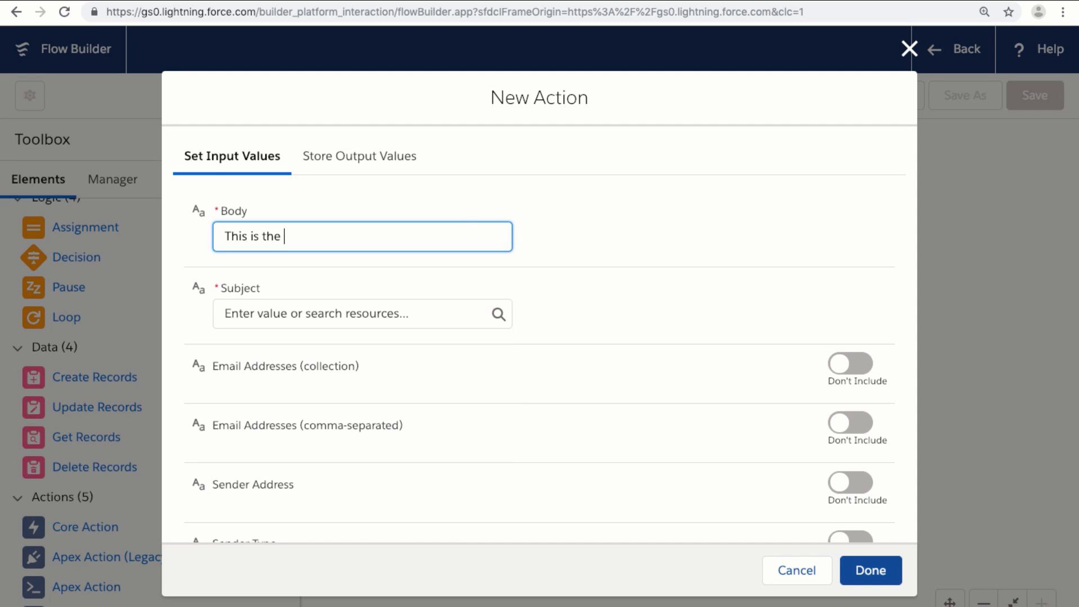
pyautogui.write('body of the email')
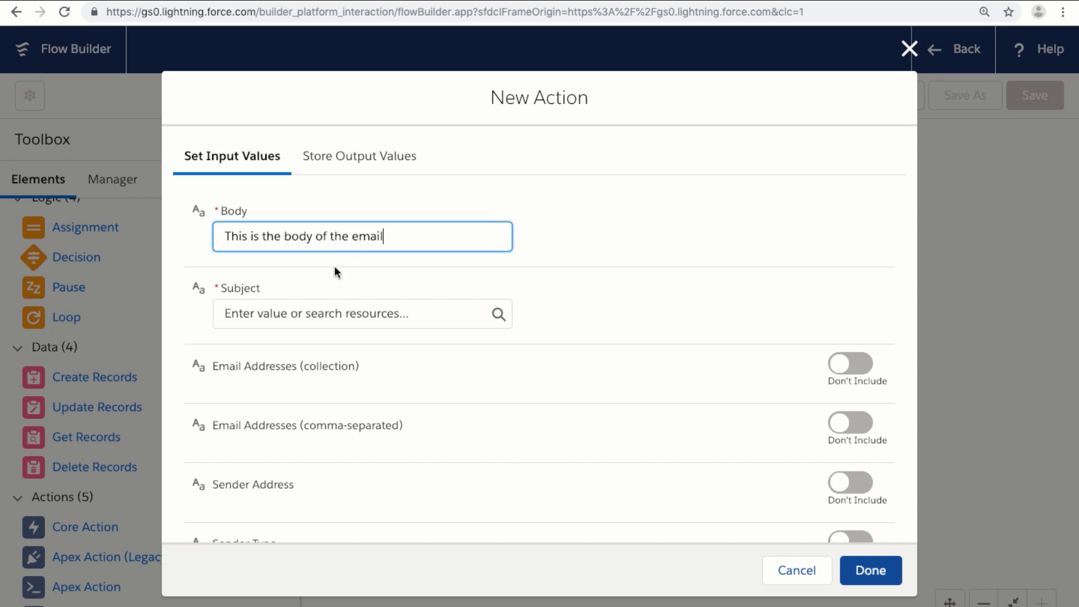
pyautogui.click(371, 313)
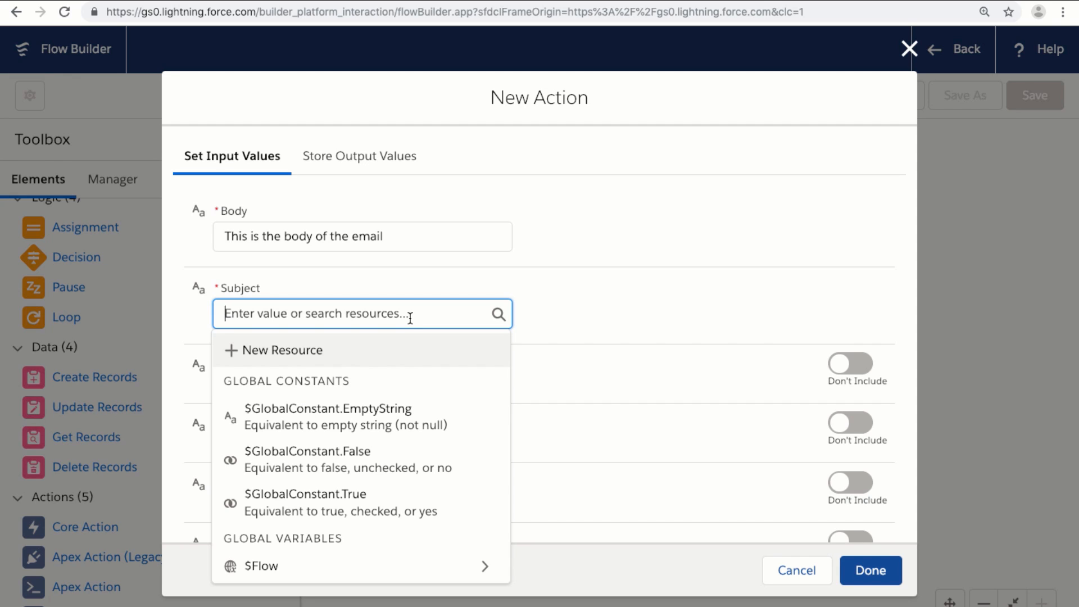
pyautogui.write('This ')
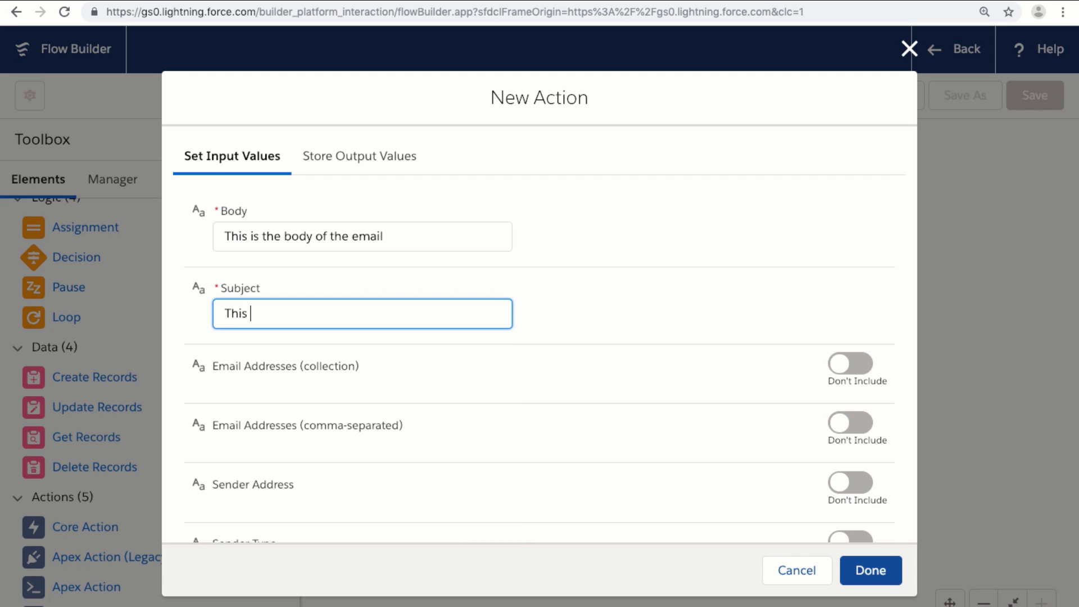
pyautogui.write('is the subject line of the')
pyautogui.write('email')
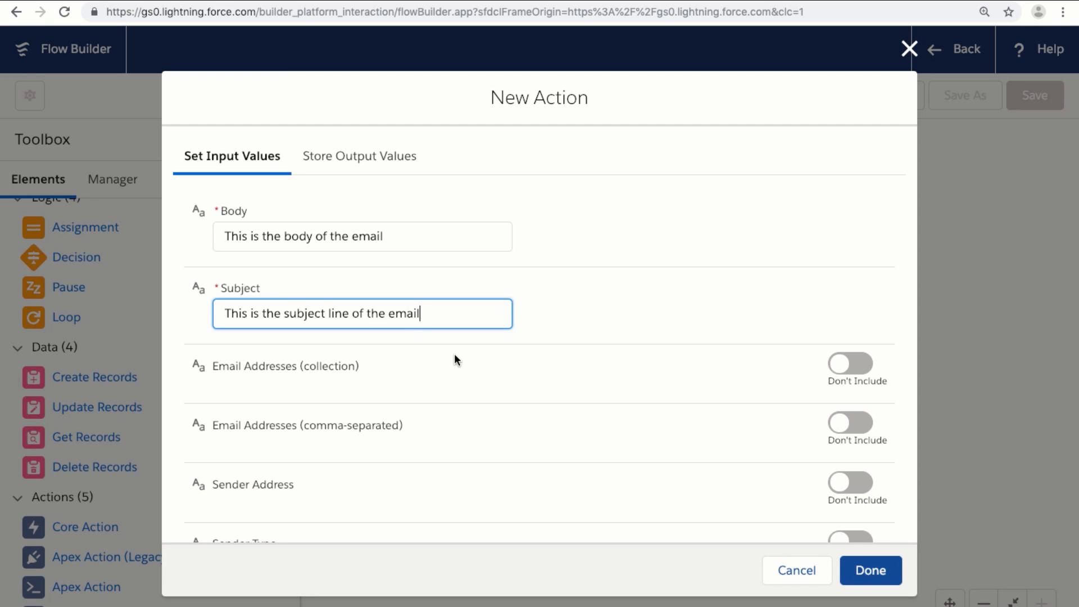
pyautogui.scroll(-2, 455, 355)
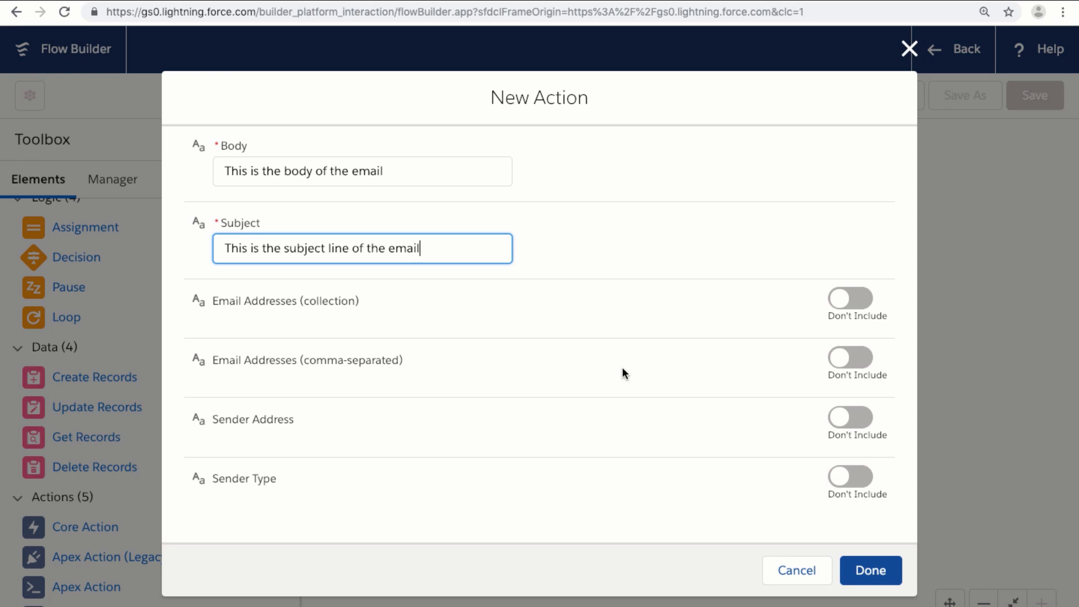
# Enable and fill in the sender address and one recipient e-mail address, then finish the action
pyautogui.click(855, 423)
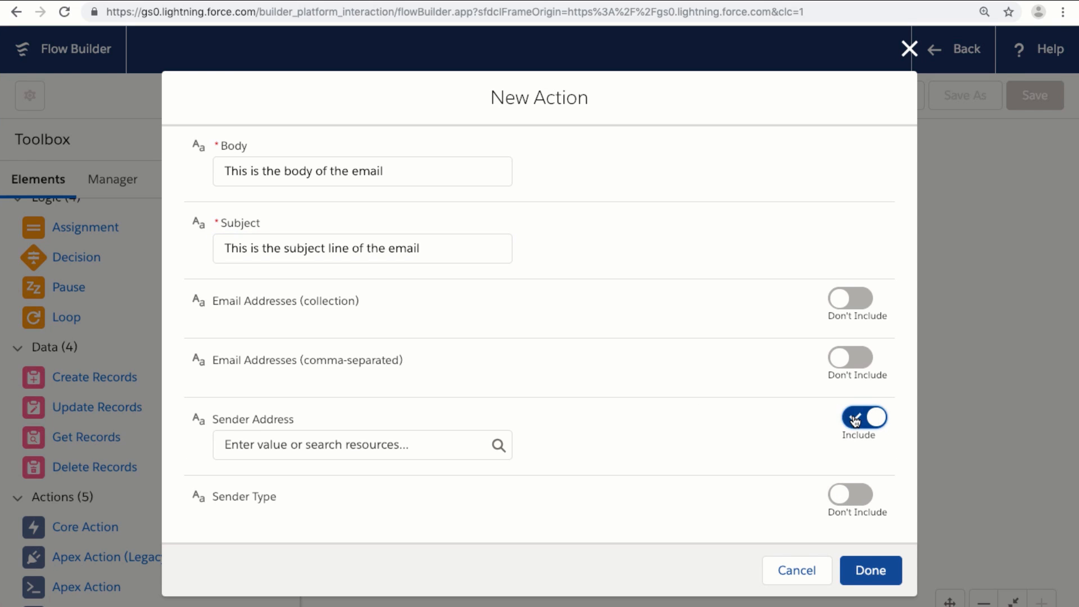
pyautogui.click(431, 438)
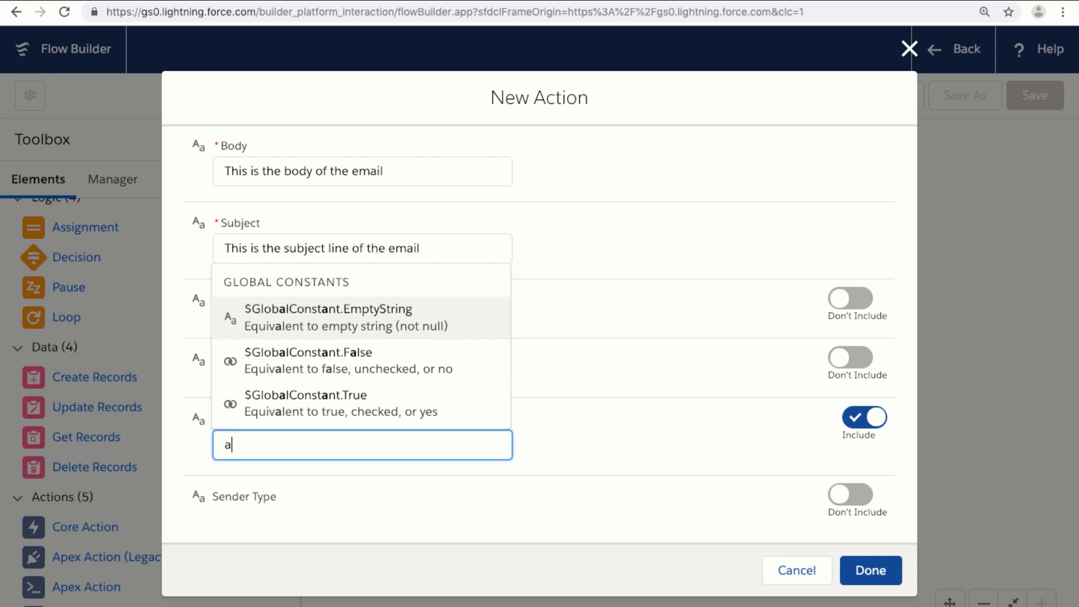
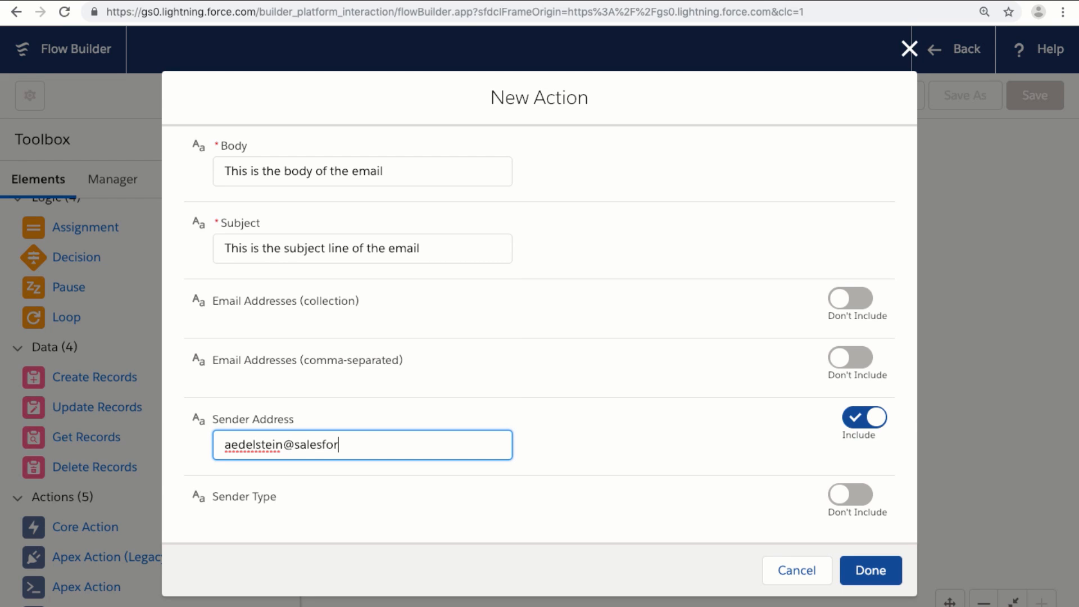
pyautogui.click(851, 358)
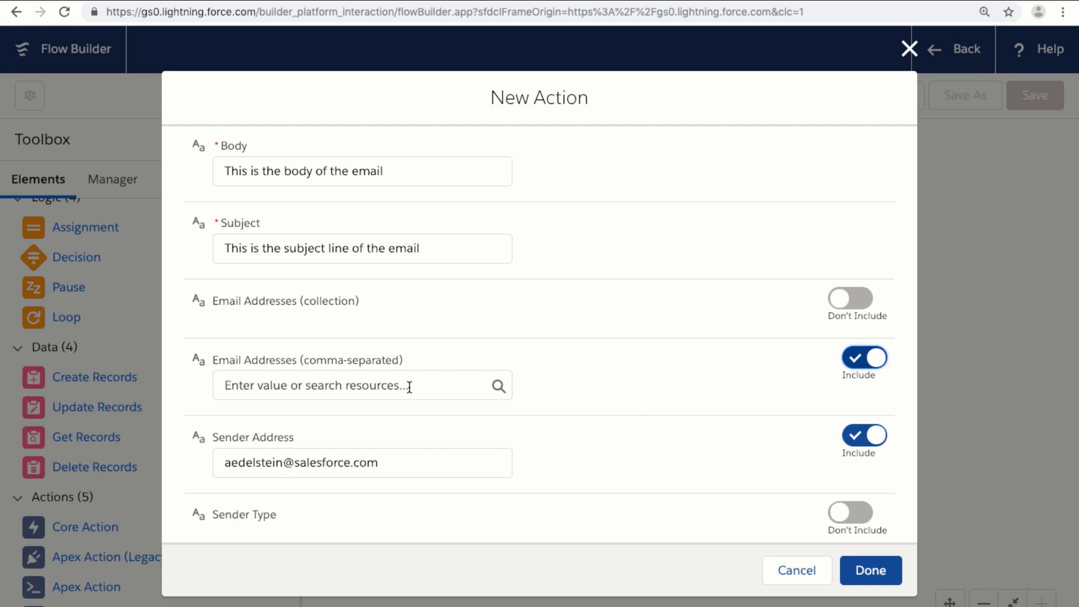
pyautogui.click(409, 387)
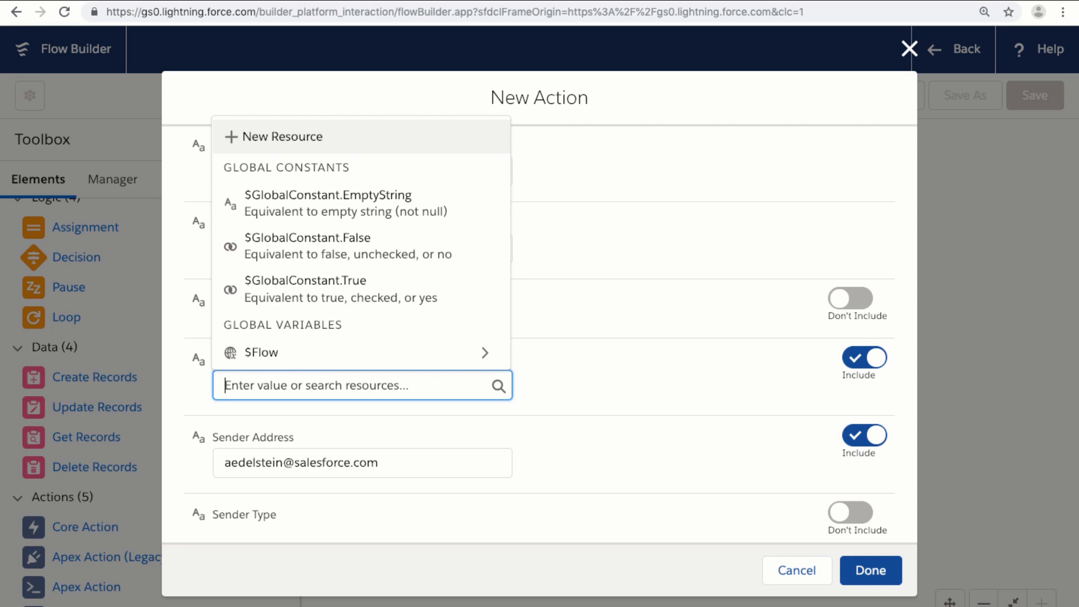
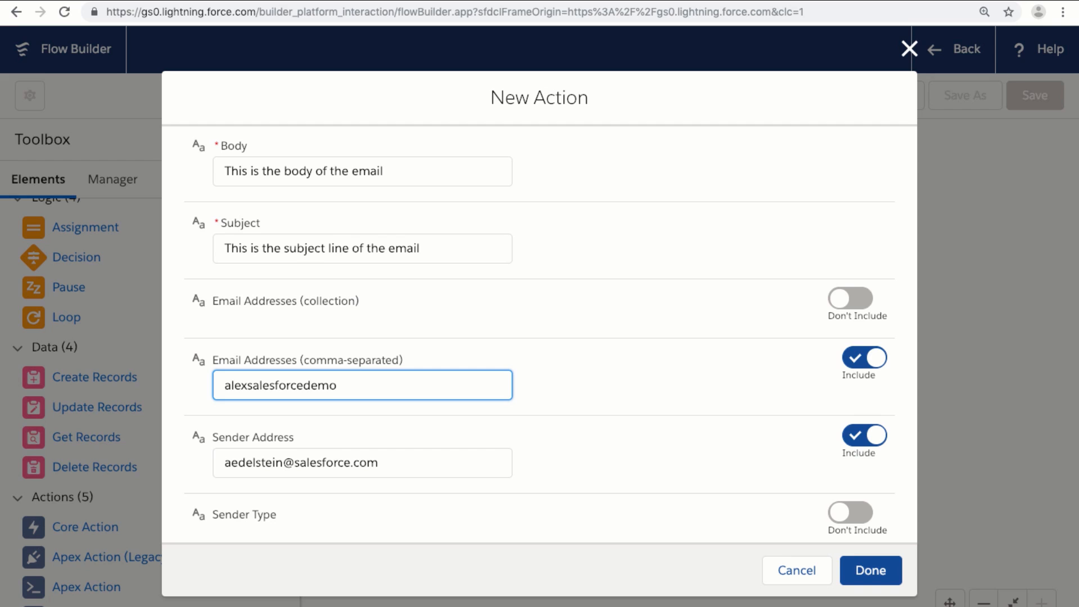
pyautogui.click(869, 569)
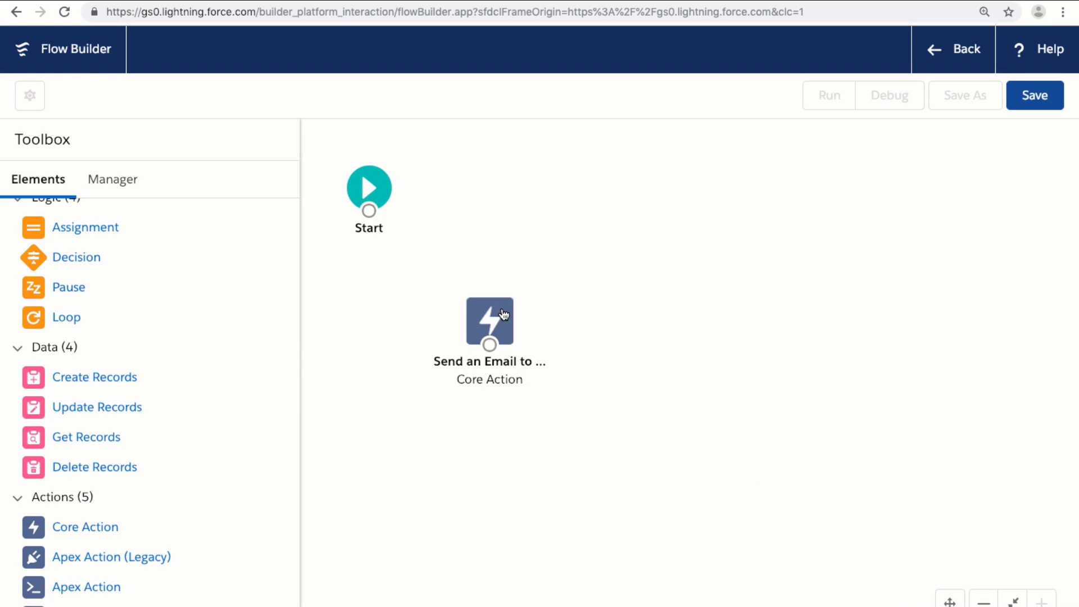
# Place the Send an Email action beside Start and connect Start to it
pyautogui.moveTo(499, 320); pyautogui.dragTo(524, 183)
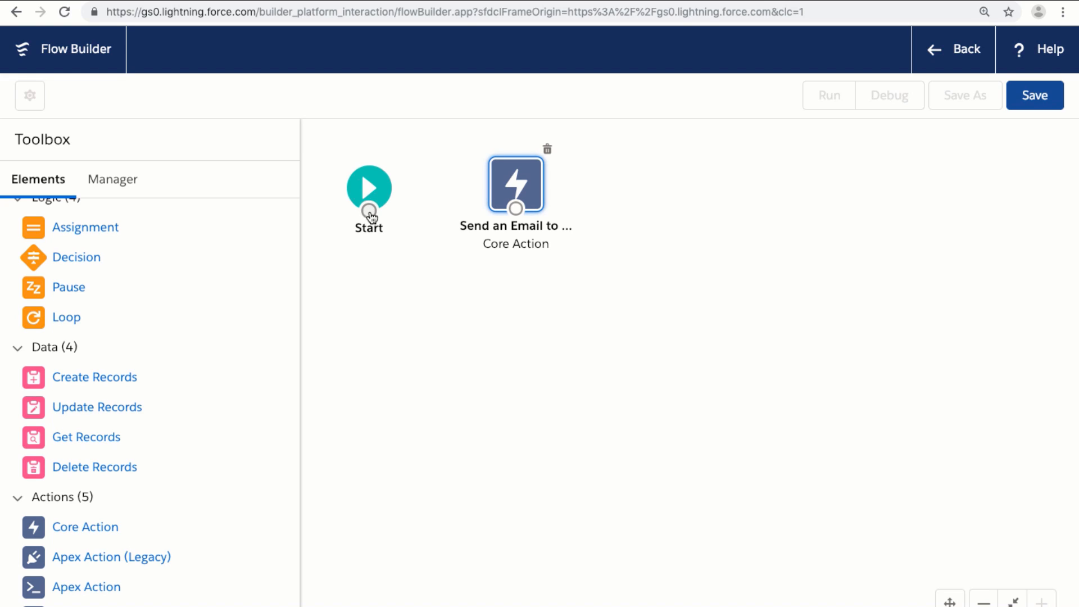
pyautogui.moveTo(370, 214); pyautogui.dragTo(517, 200)
# Name the flow 'Lesson 1a - Send Email', describe it 'This is for the Flow tutorial.', type Autolaunched Flow
pyautogui.click(1031, 99)
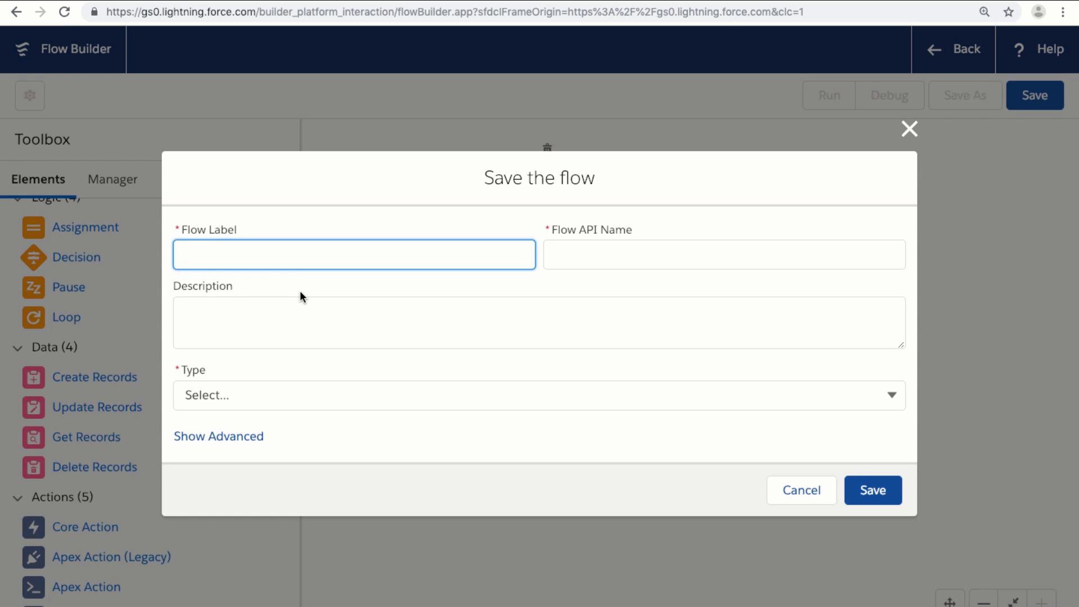
pyautogui.write('Lesson 1a - Send Email')
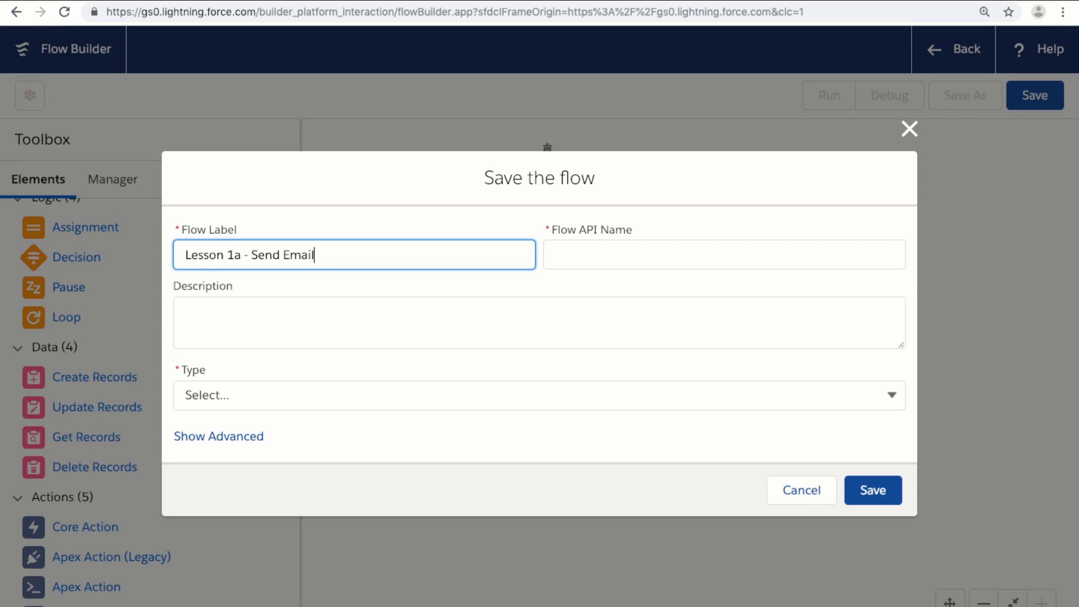
pyautogui.press('Tab')
pyautogui.click(272, 331)
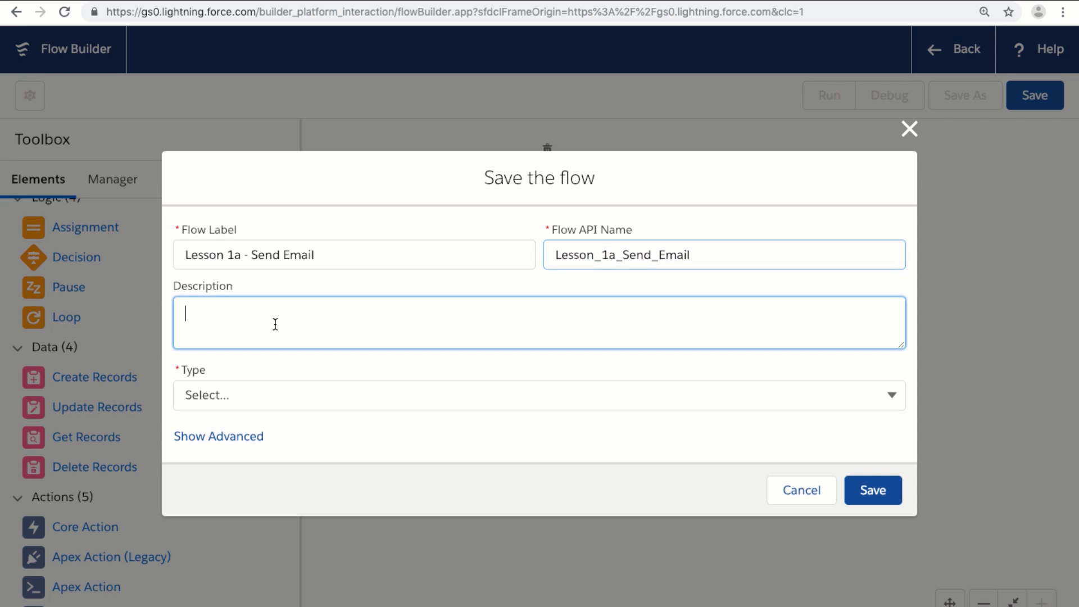
pyautogui.write('This is for th')
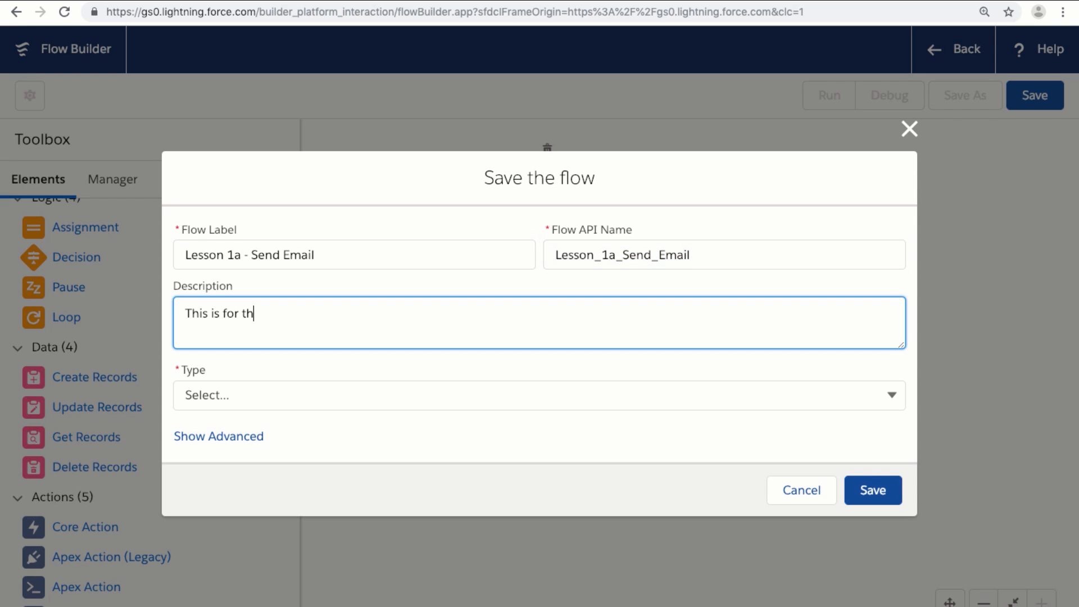
pyautogui.write('e Flow tutorial.')
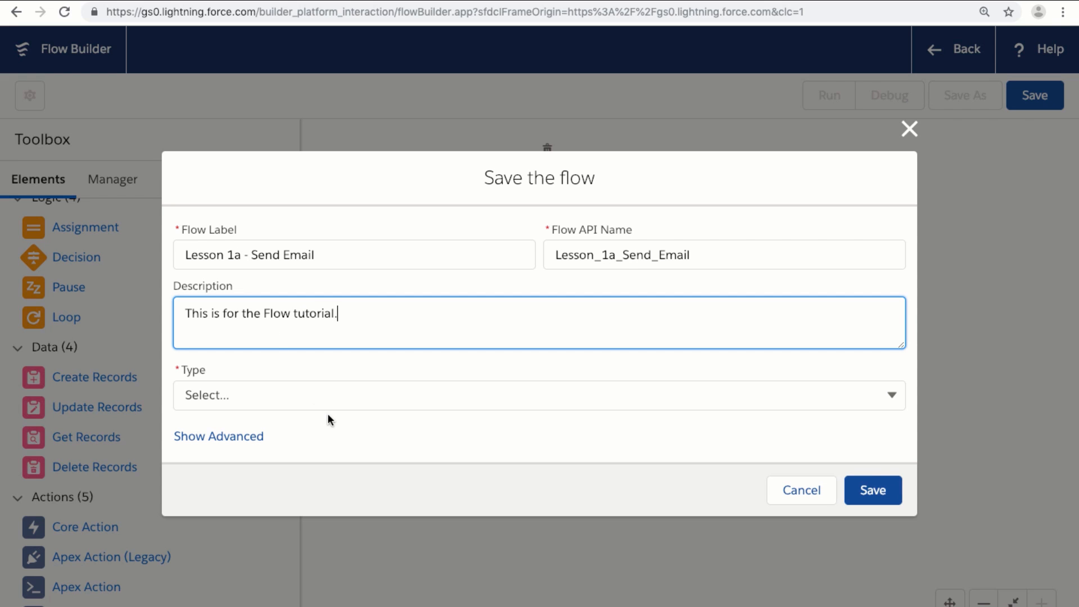
pyautogui.click(725, 403)
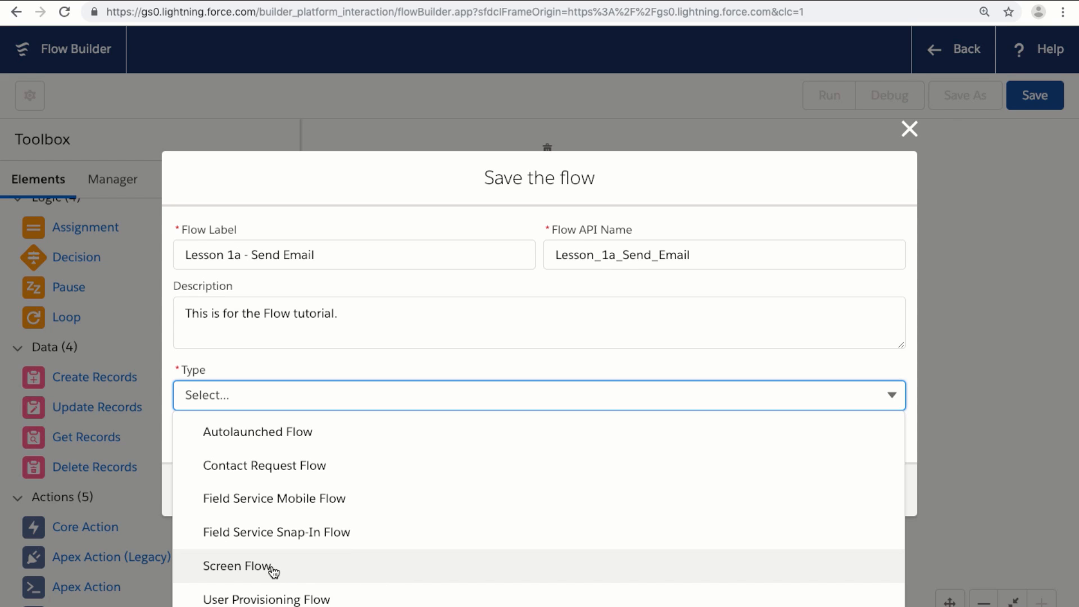
pyautogui.click(284, 432)
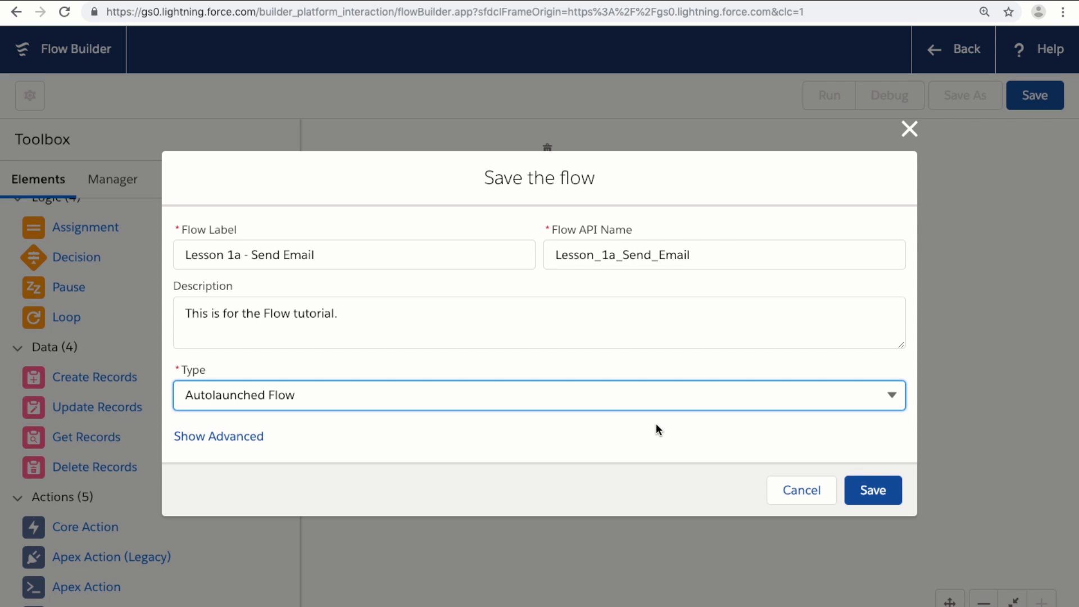
# Save the flow, dismiss the issues warning, and run it
pyautogui.click(870, 486)
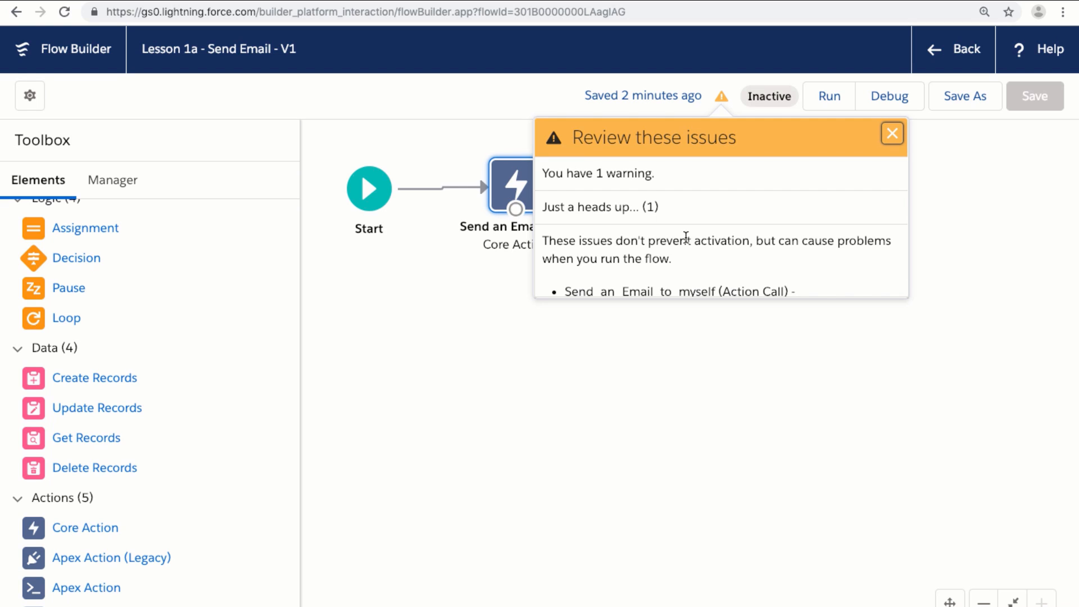
pyautogui.click(811, 319)
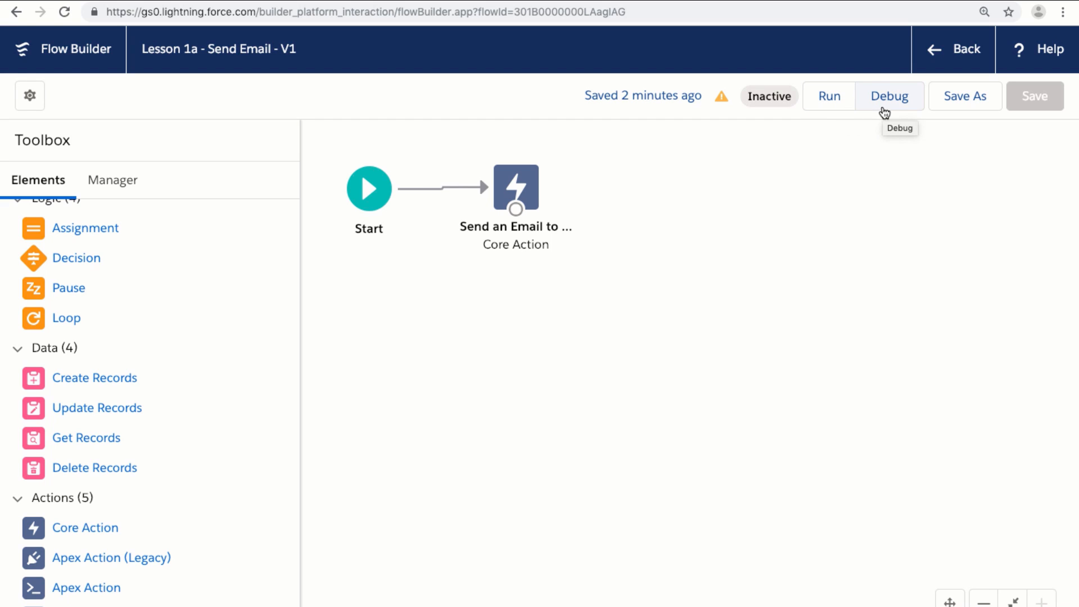
pyautogui.click(826, 104)
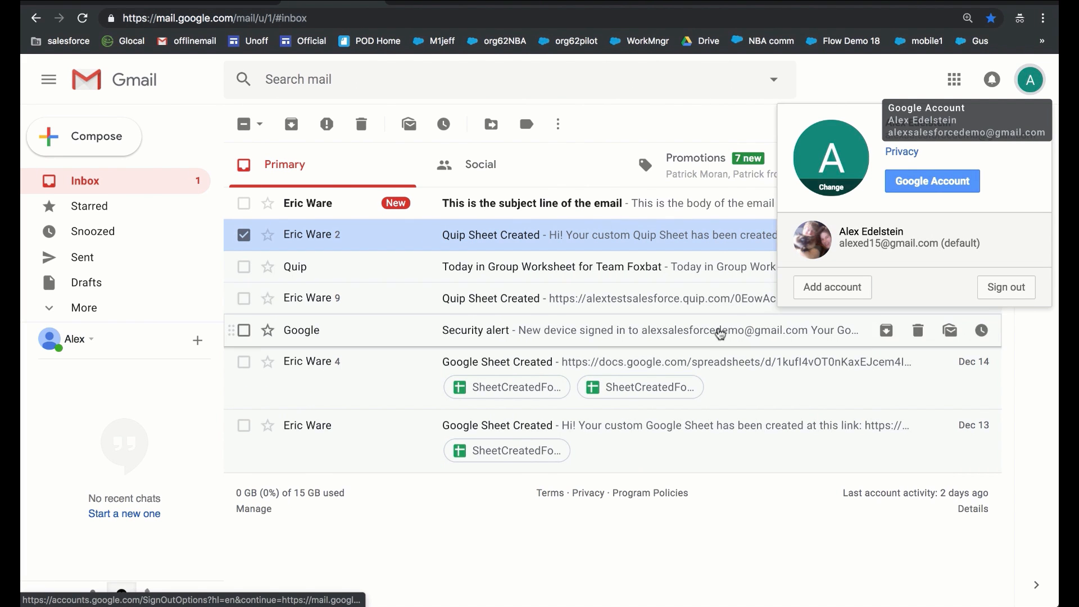
# Open the flow's test email in Gmail and check its body and subject text
pyautogui.click(659, 128)
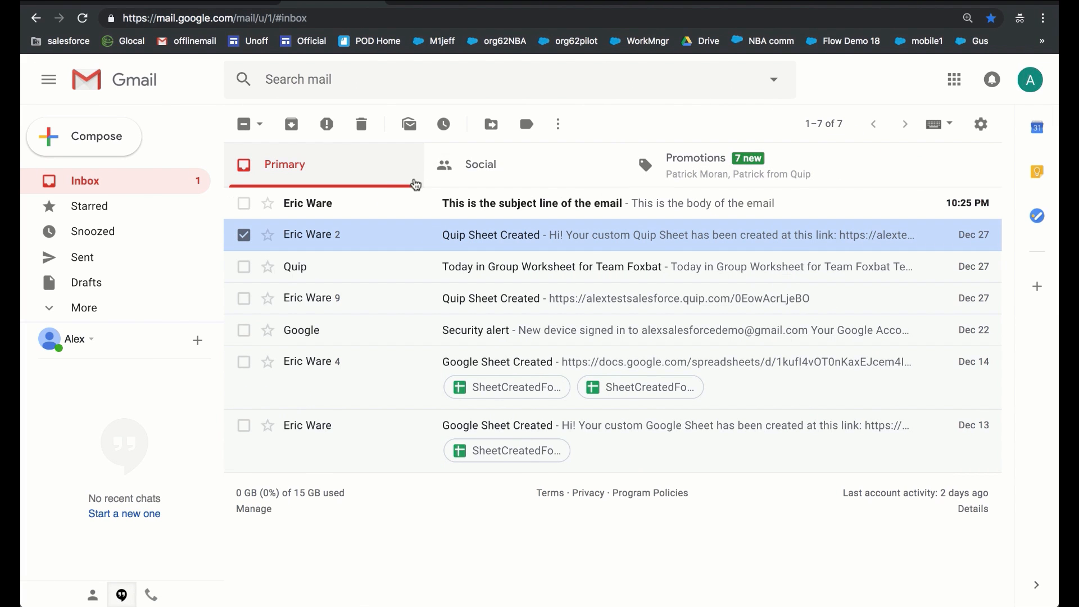
pyautogui.click(535, 209)
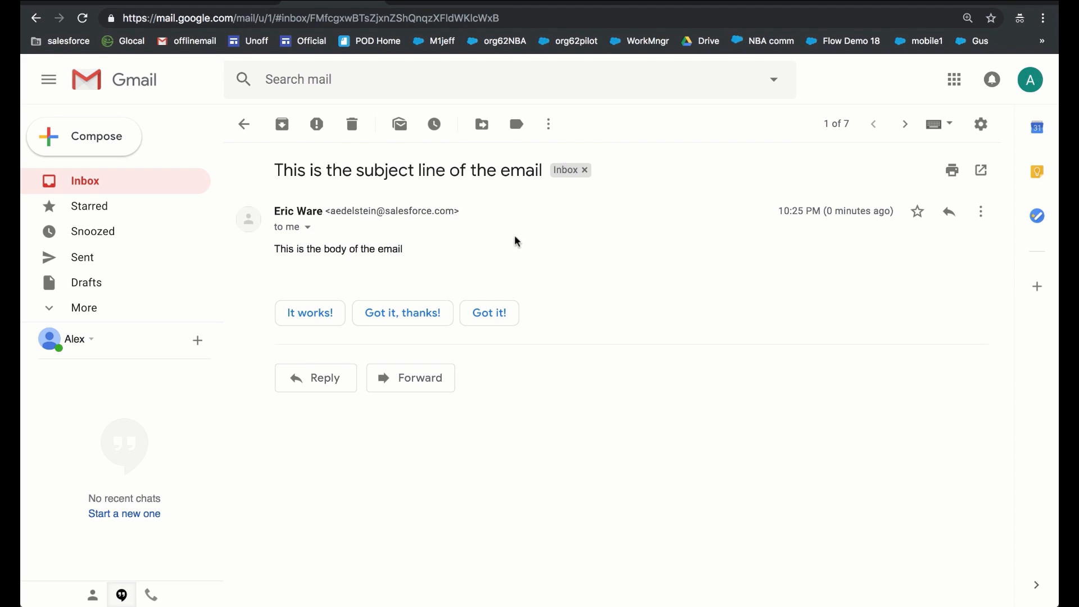
pyautogui.moveTo(403, 249); pyautogui.dragTo(275, 248)
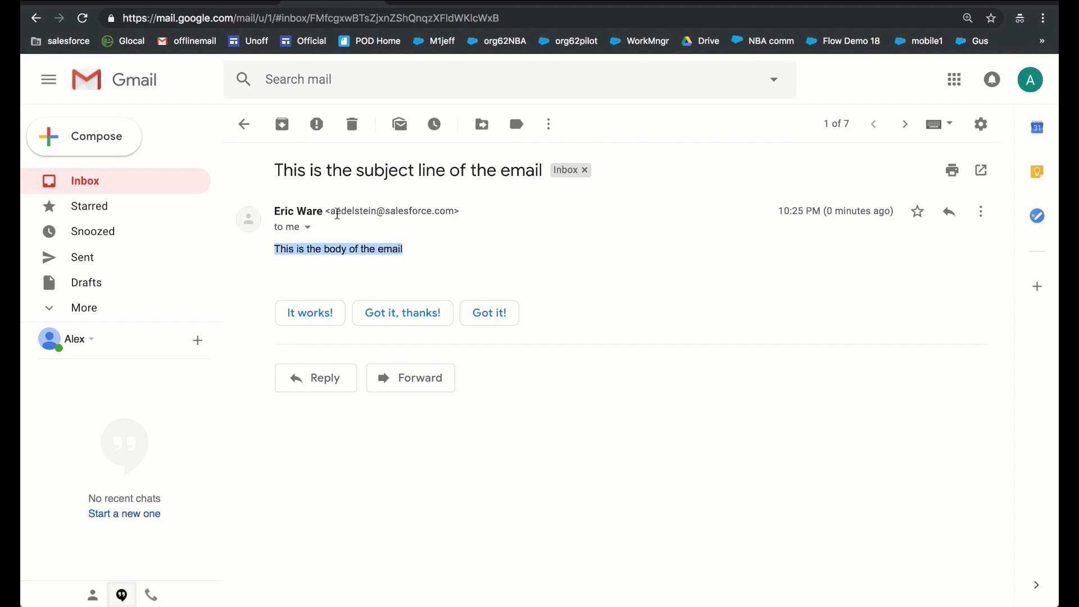
pyautogui.click(438, 211)
pyautogui.moveTo(470, 171); pyautogui.dragTo(344, 171)
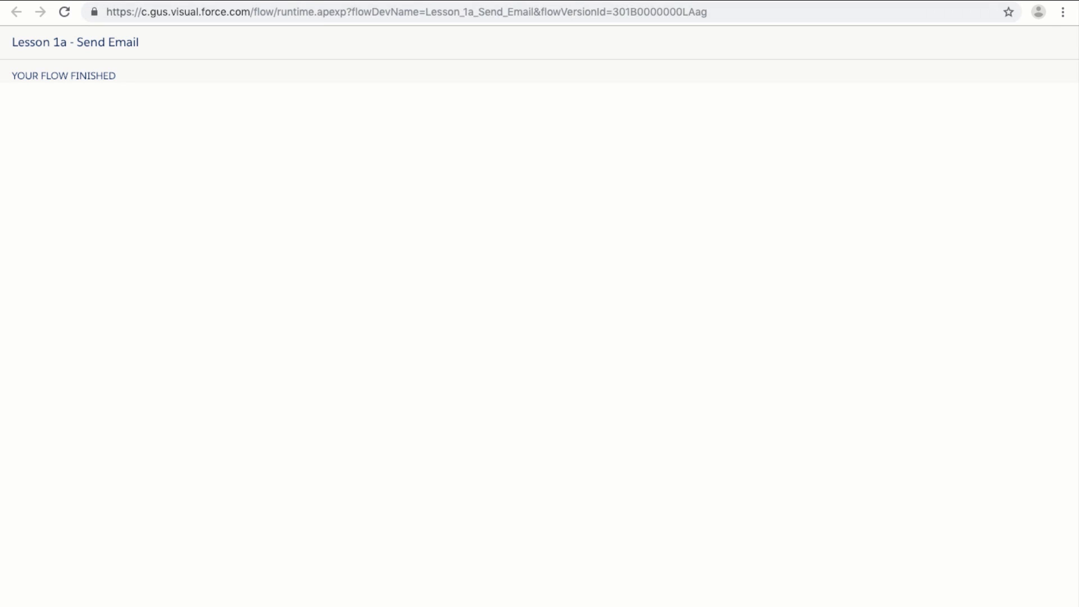
# Return to the Lesson 1a - Send Email flow and exit Flow Builder to the Setup Flows page
pyautogui.click(134, 1)
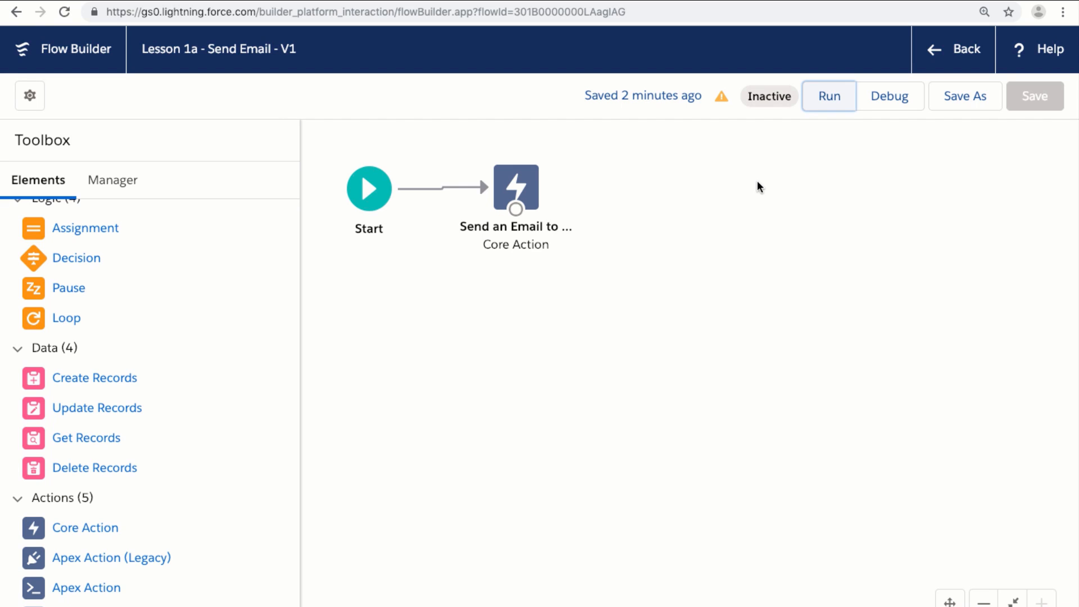
pyautogui.click(964, 51)
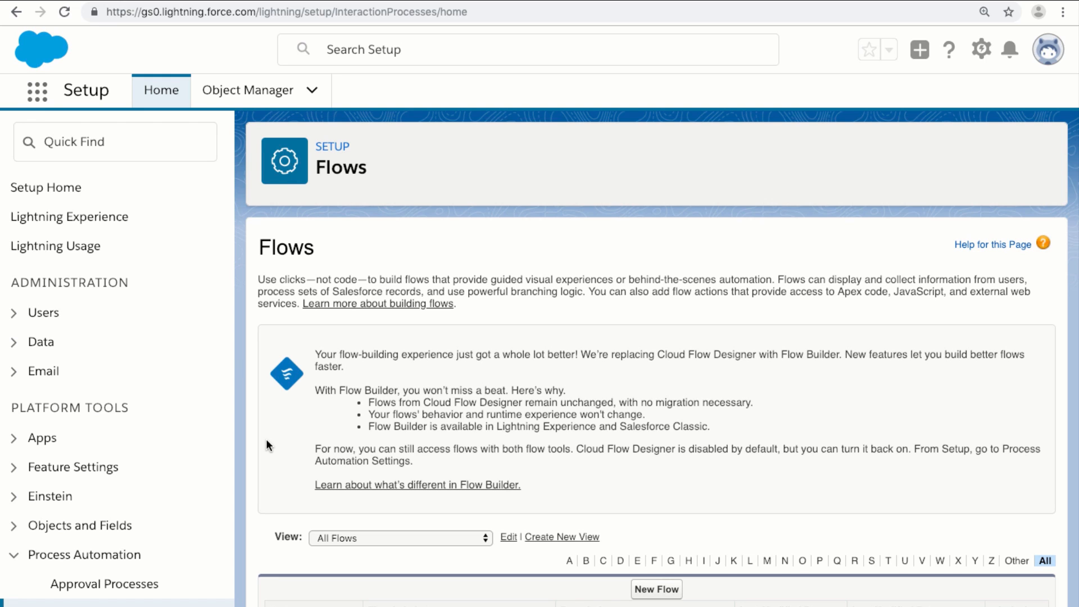
# Scroll down to the flow list showing Lesson 1a - Send Email among five flows
pyautogui.scroll(-3, 266, 444)
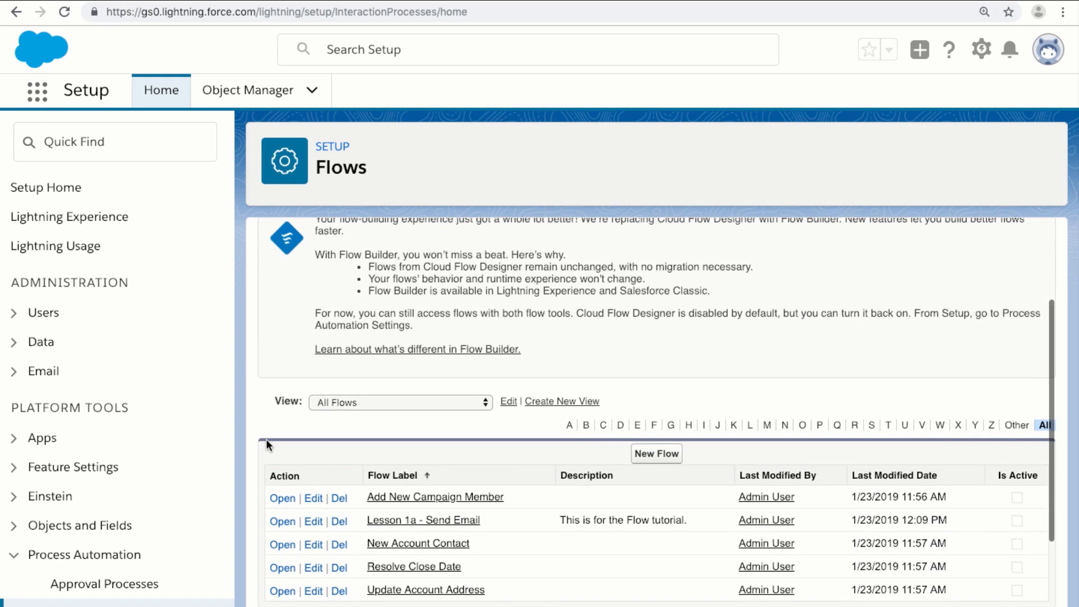
pyautogui.scroll(-2, 266, 444)
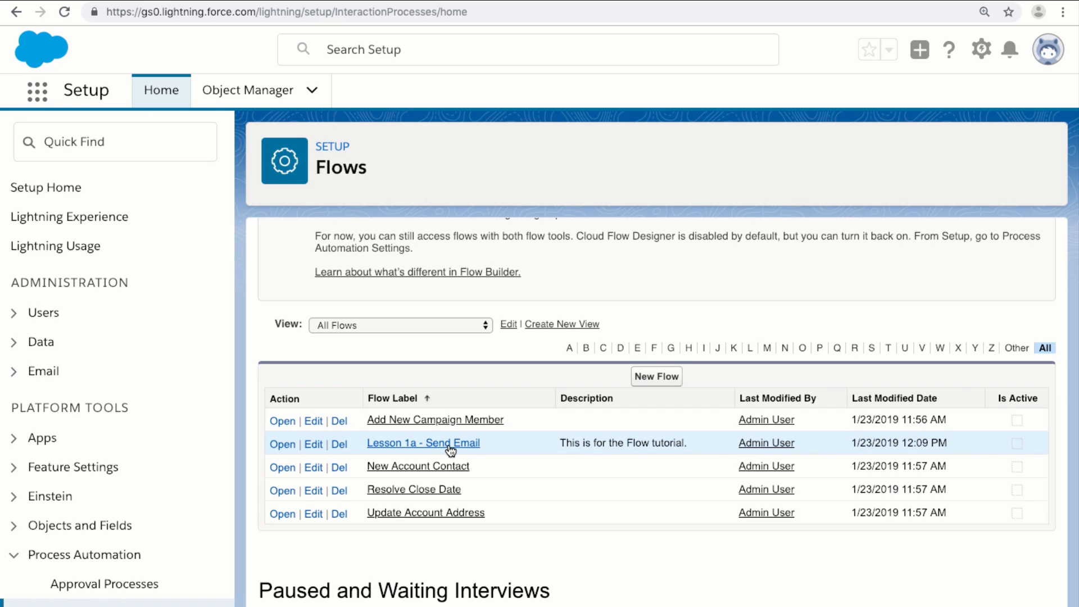
# Open the Lesson 1a - Send Email flow details and activate version 1
pyautogui.click(386, 445)
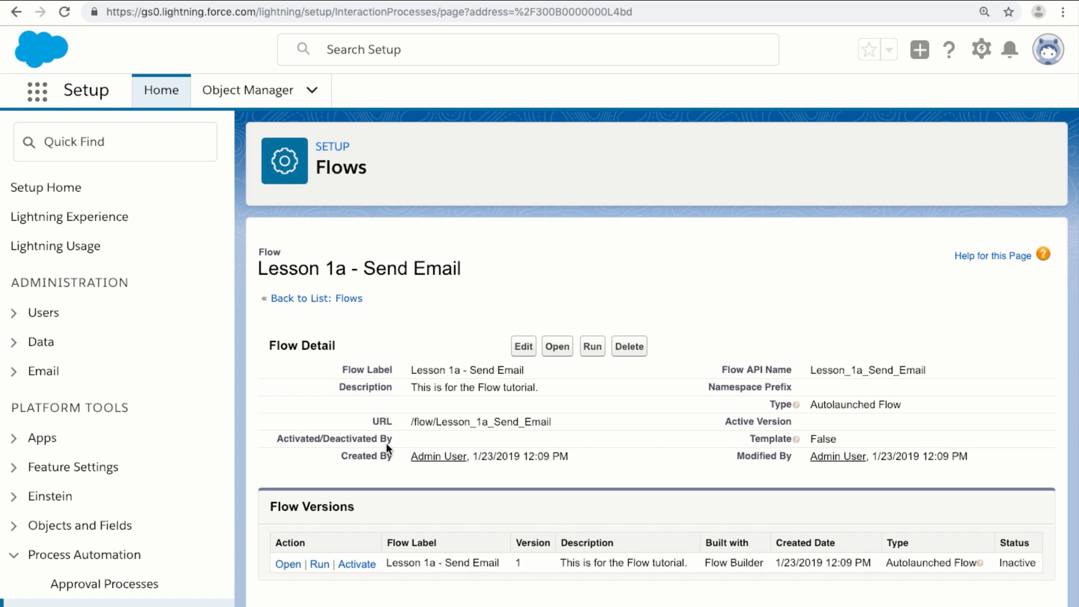
pyautogui.click(361, 563)
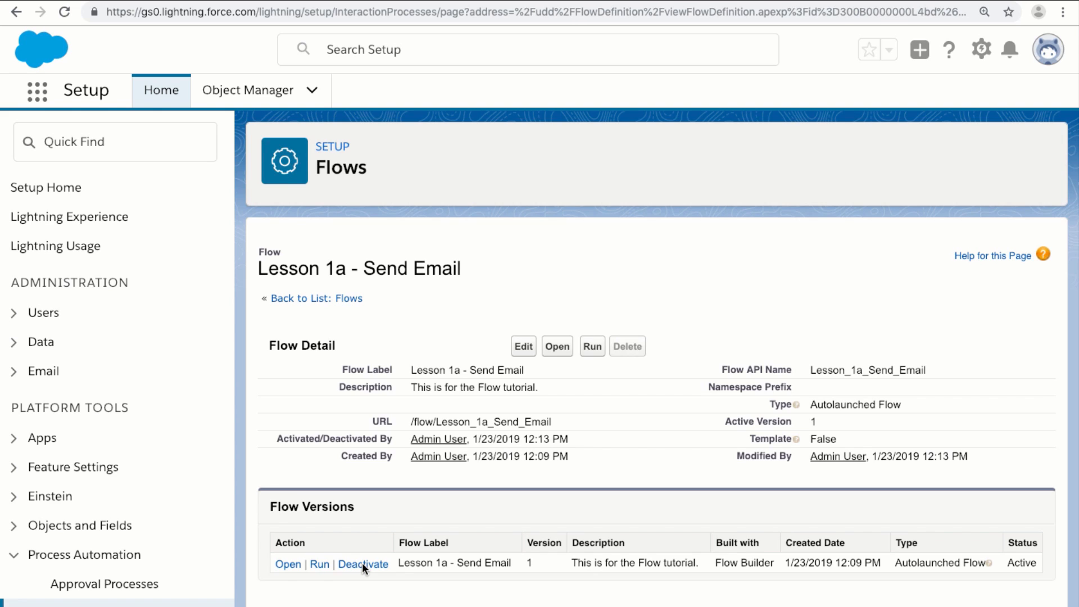